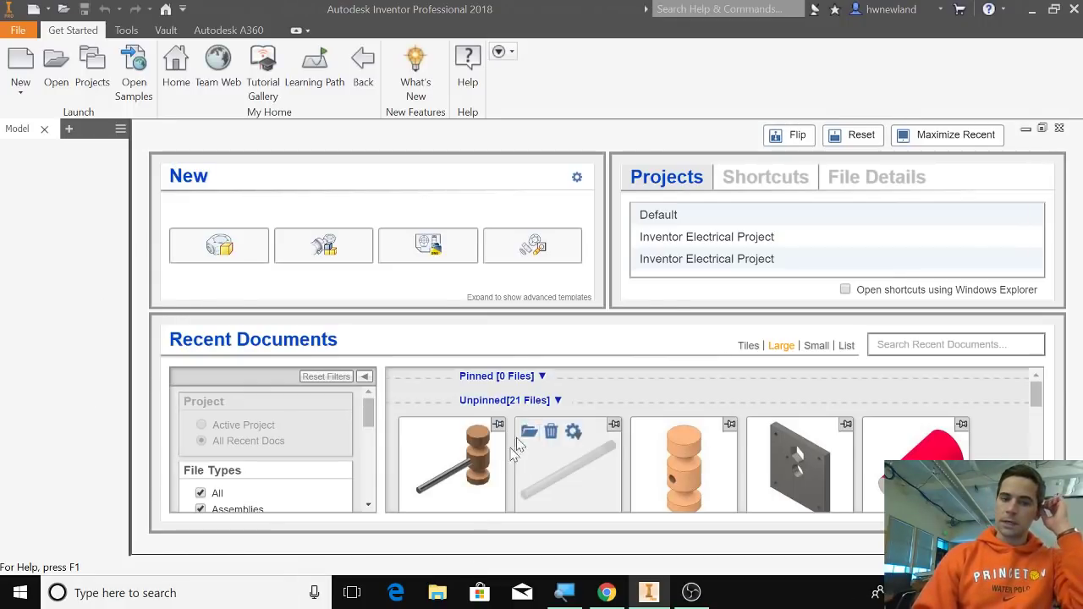
# Create a new part document.
pyautogui.moveTo(542, 493)
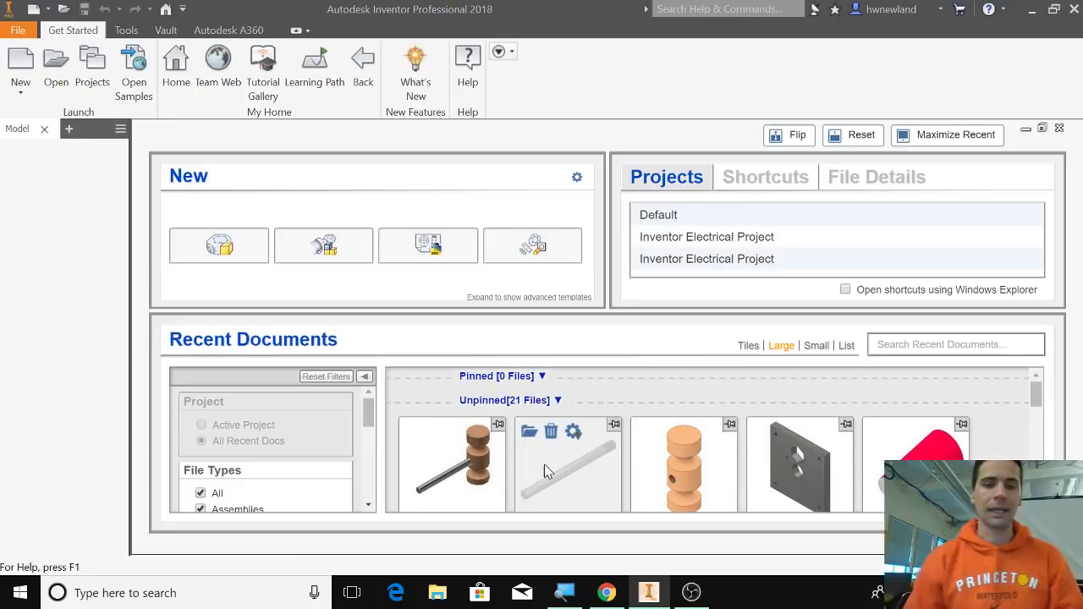
pyautogui.moveTo(480, 454)
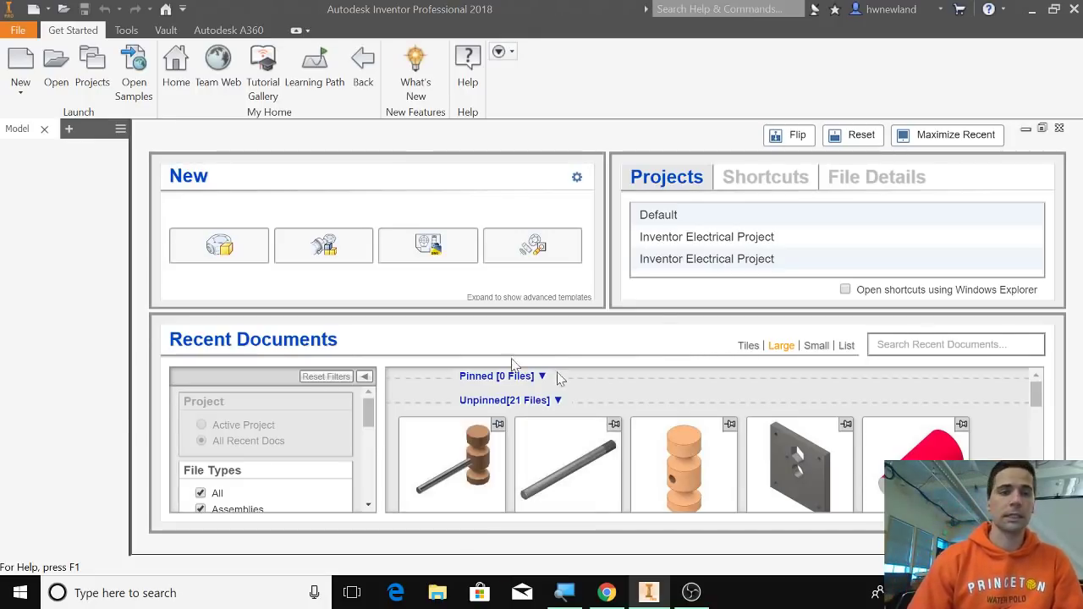
pyautogui.click(218, 244)
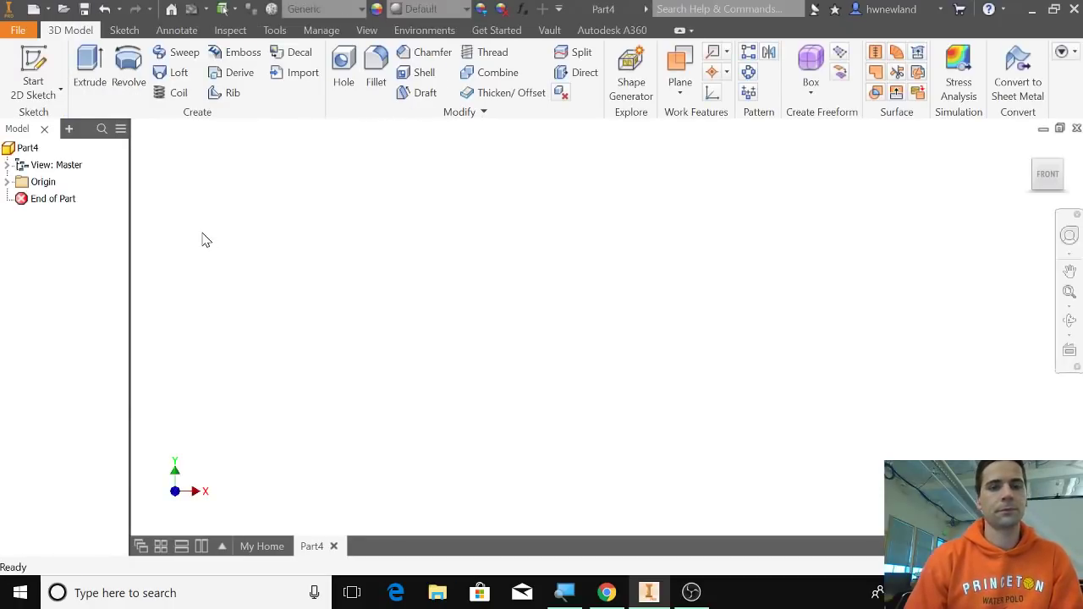
# Save the part as 'Mallet' in the Intro to Autodesk > Period 2 folder.
pyautogui.click(17, 30)
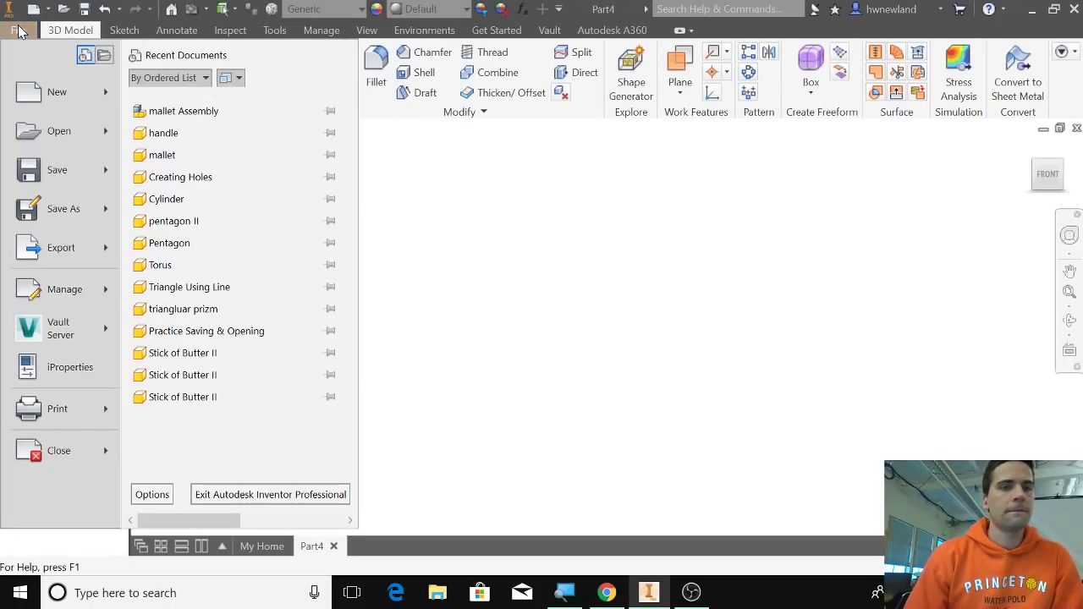
pyautogui.click(76, 207)
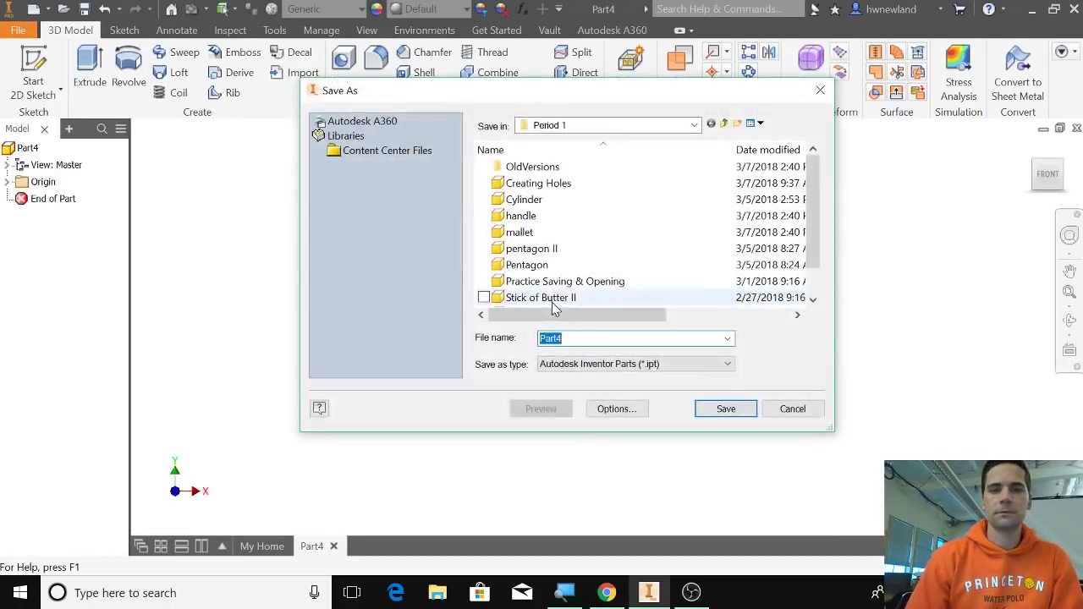
pyautogui.click(693, 127)
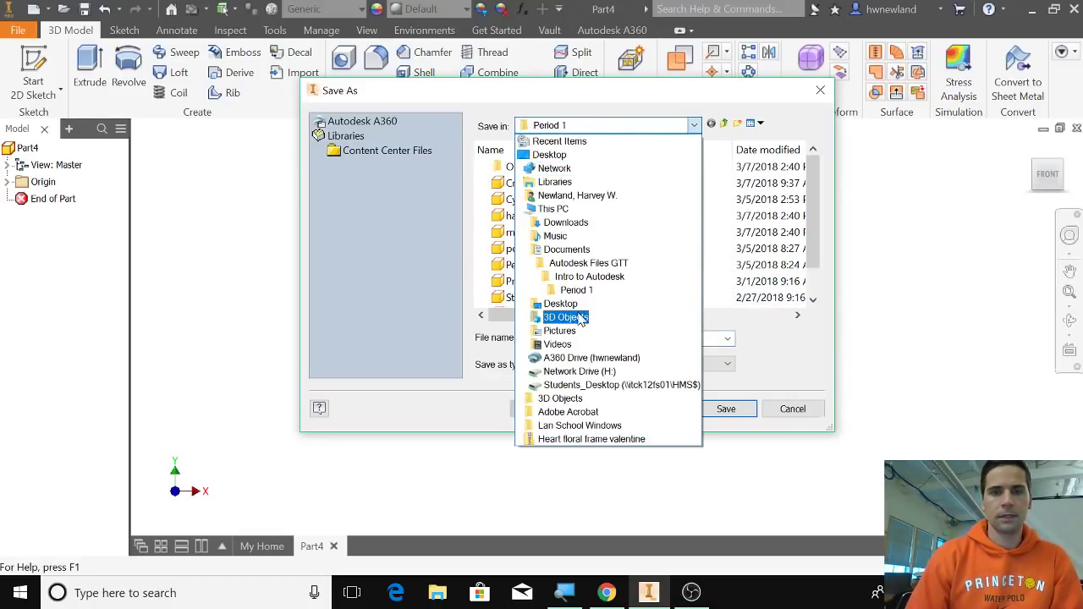
pyautogui.click(579, 277)
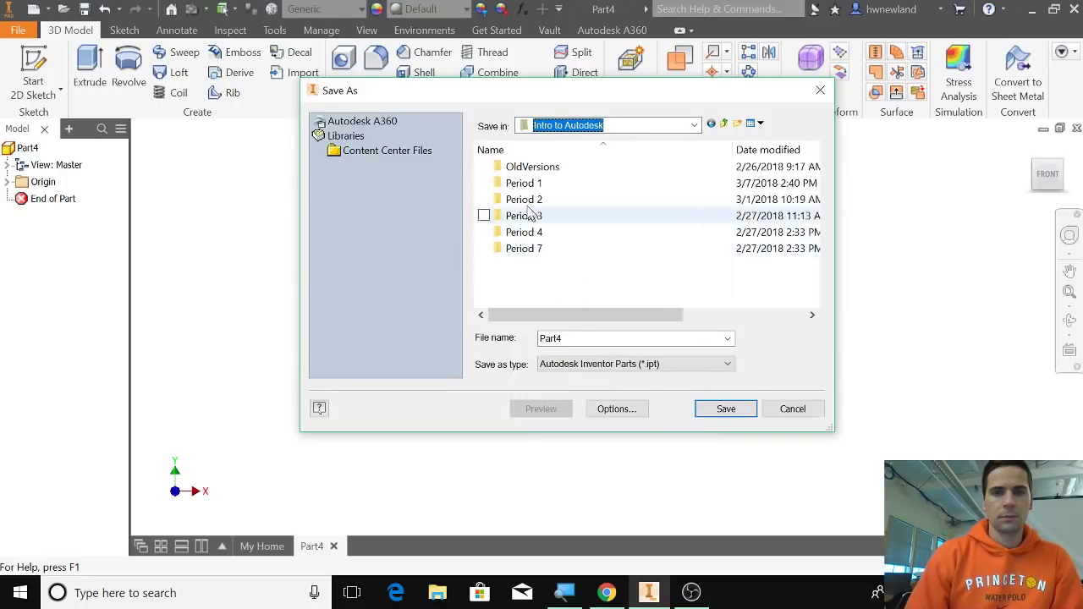
pyautogui.doubleClick(523, 200)
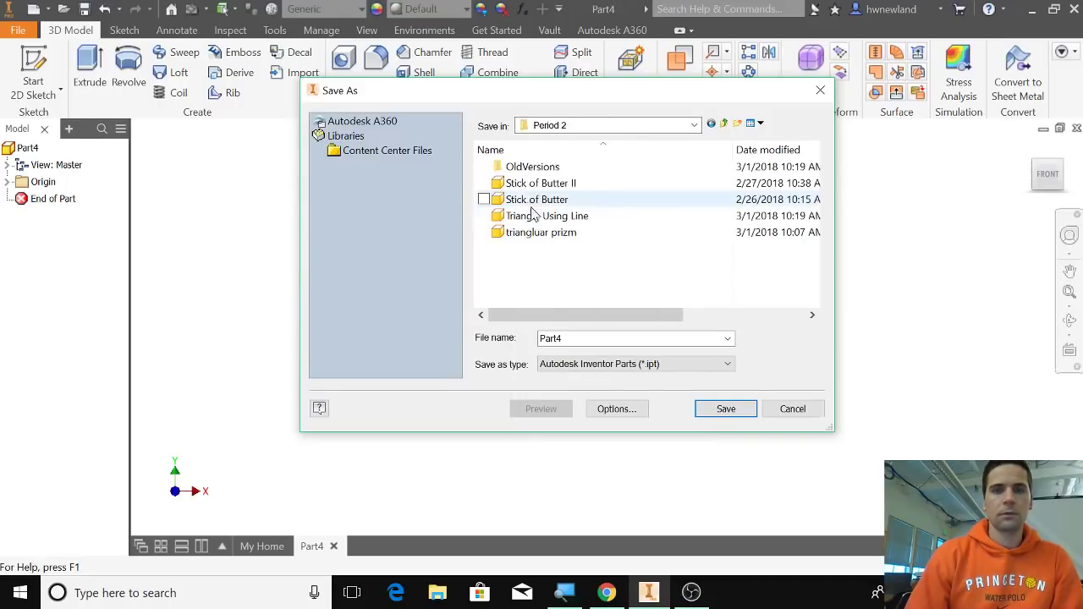
pyautogui.doubleClick(579, 338)
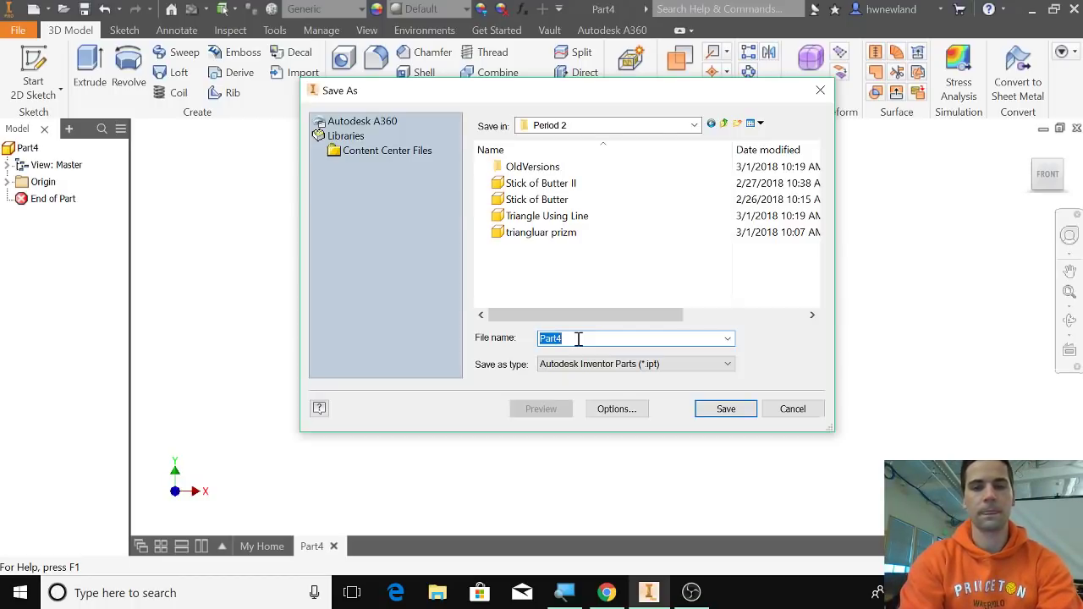
pyautogui.write('Mallet')
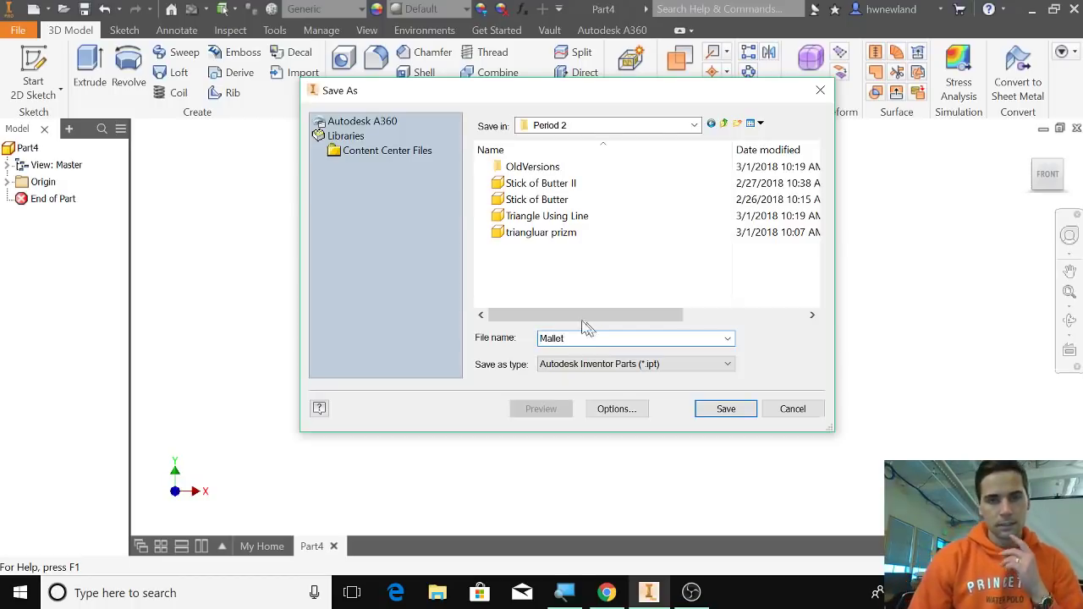
pyautogui.click(727, 410)
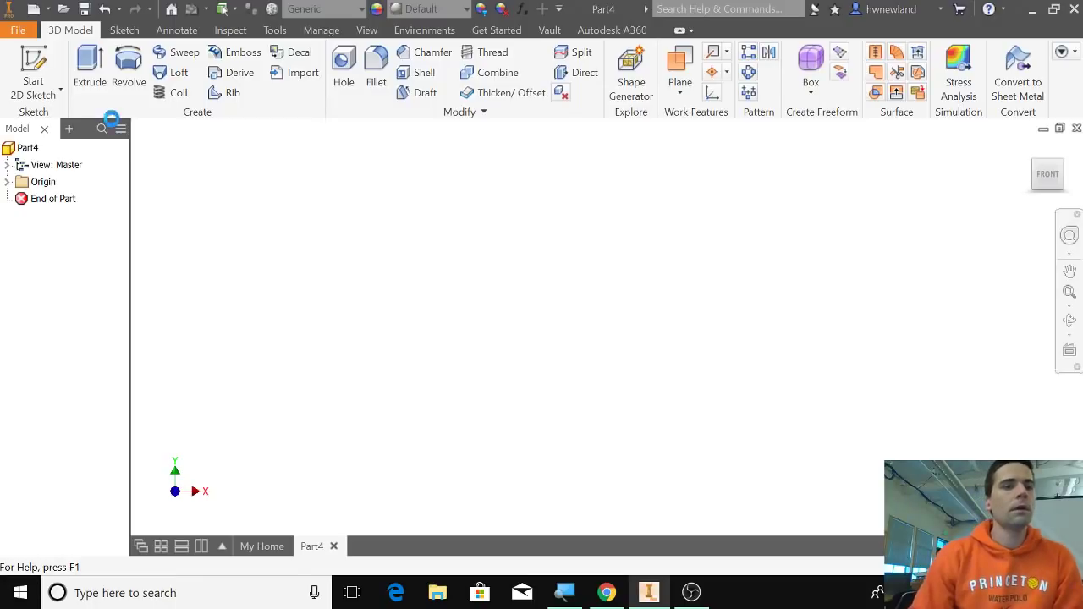
# Start a 2D sketch on an origin plane.
pyautogui.click(32, 66)
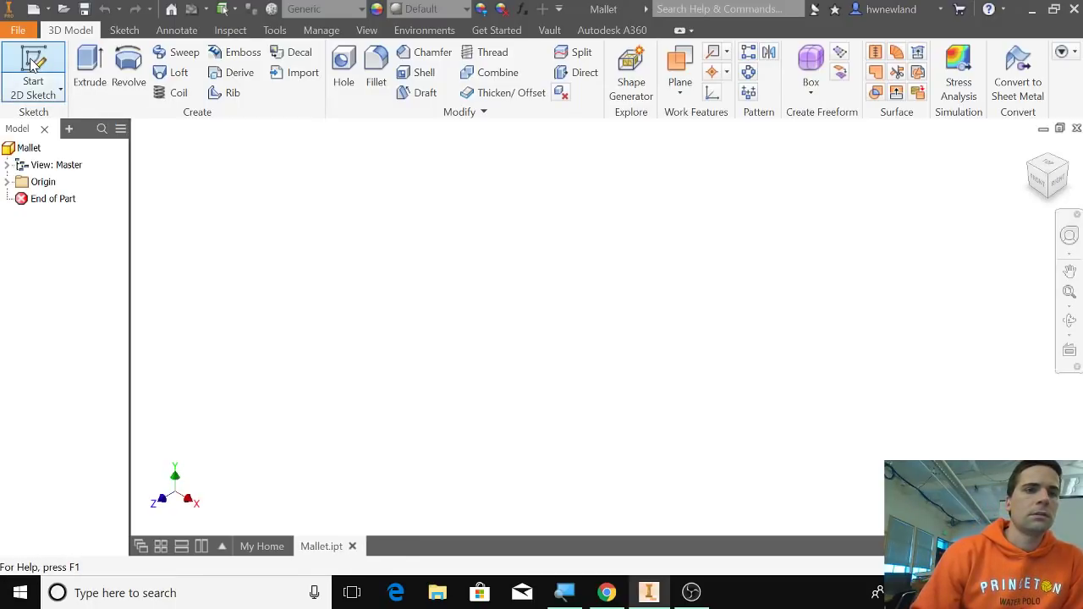
pyautogui.click(47, 56)
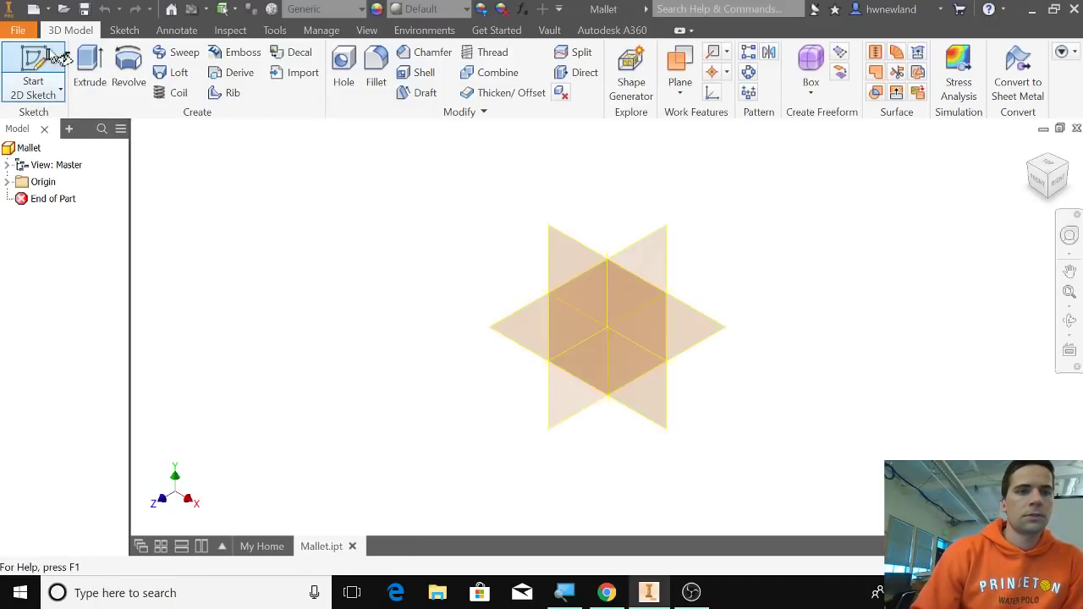
pyautogui.click(550, 206)
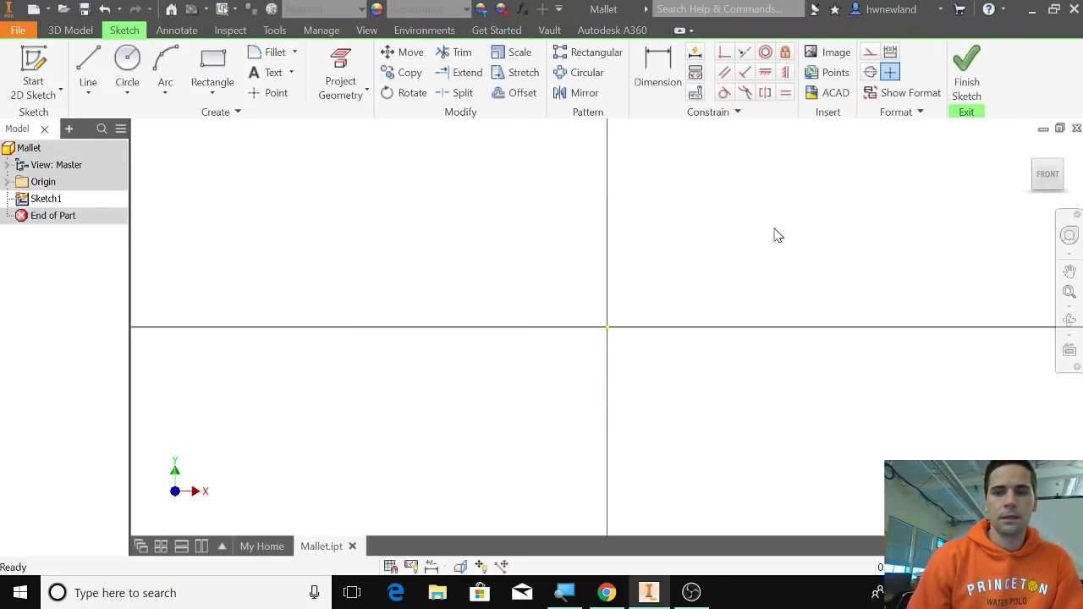
pyautogui.moveTo(759, 234)
pyautogui.mouseDown(button='middle')
pyautogui.moveTo(624, 317)
pyautogui.moveTo(448, 358)
pyautogui.moveTo(406, 380)
pyautogui.mouseUp(button='middle')
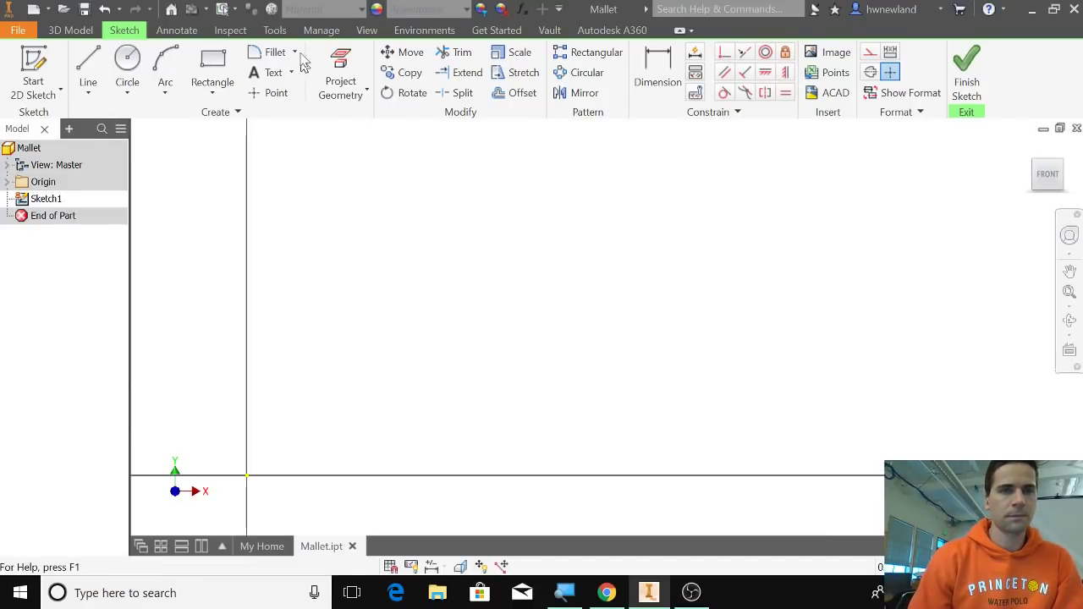
# Draw a 1.0 by 5.0 in rectangle from the origin.
pyautogui.click(218, 69)
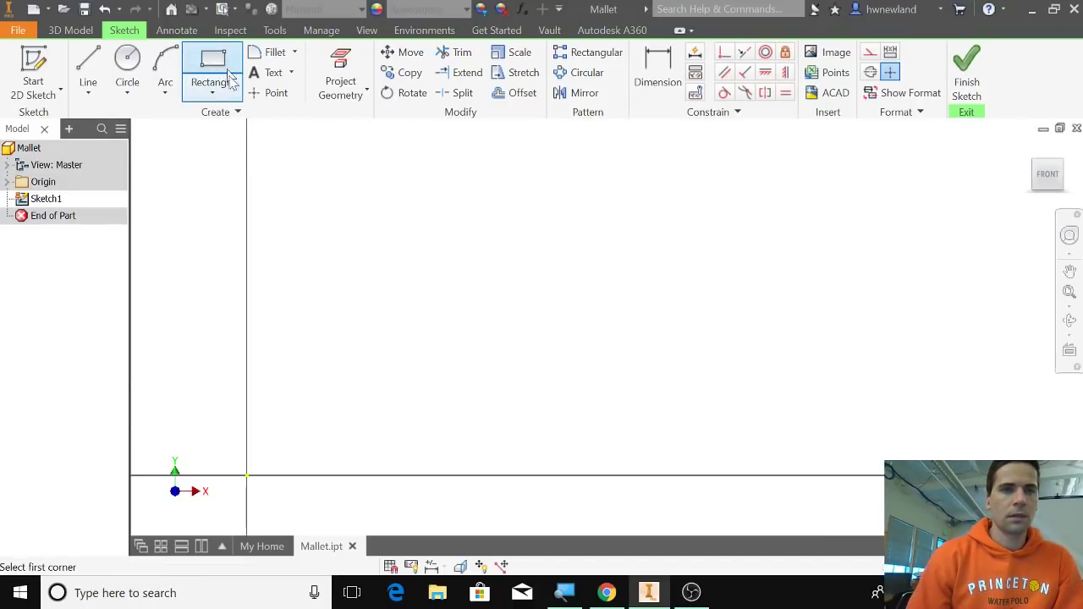
pyautogui.click(247, 475)
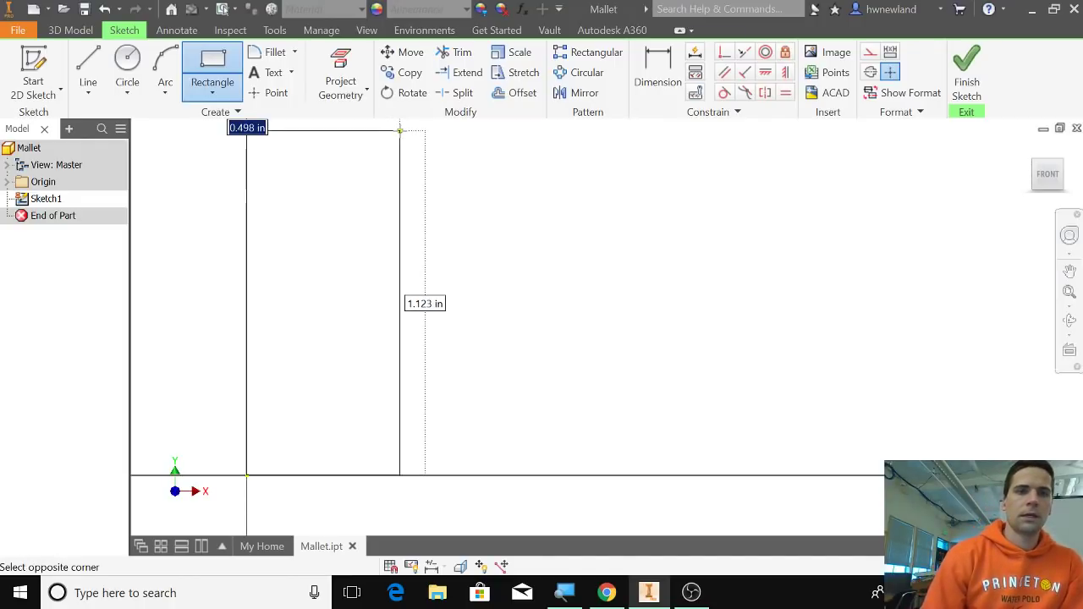
pyautogui.write('1')
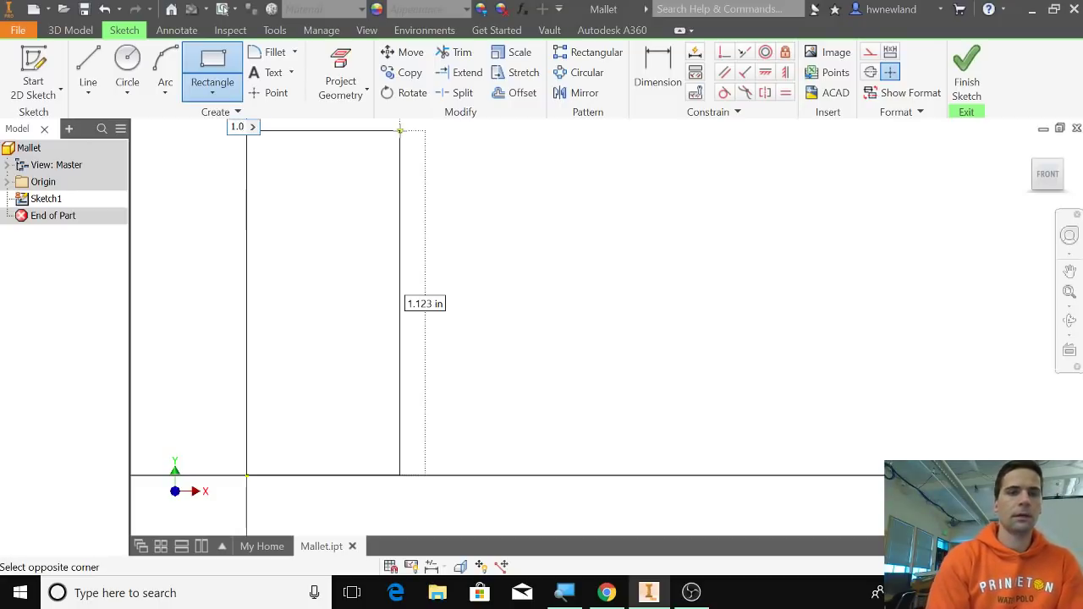
pyautogui.write('.0')
pyautogui.press('Tab')
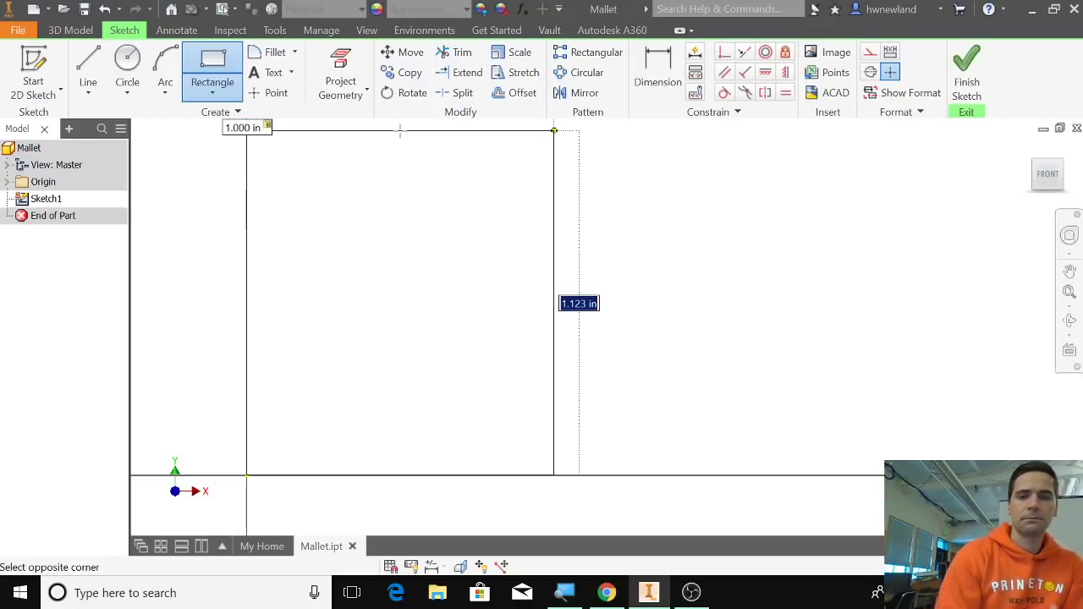
pyautogui.write('5')
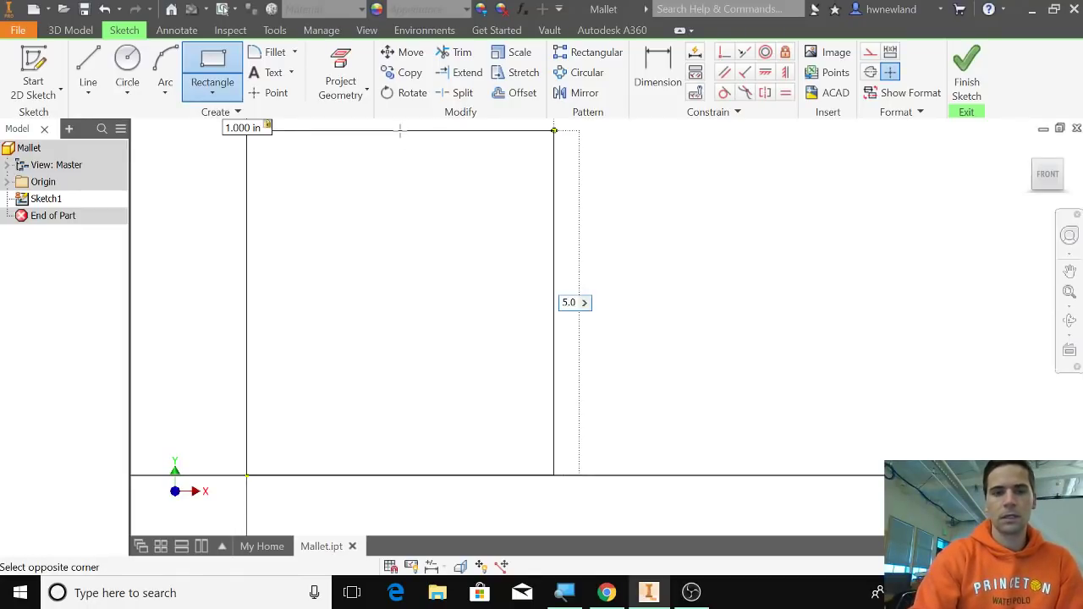
pyautogui.write('.0')
pyautogui.press('Return')
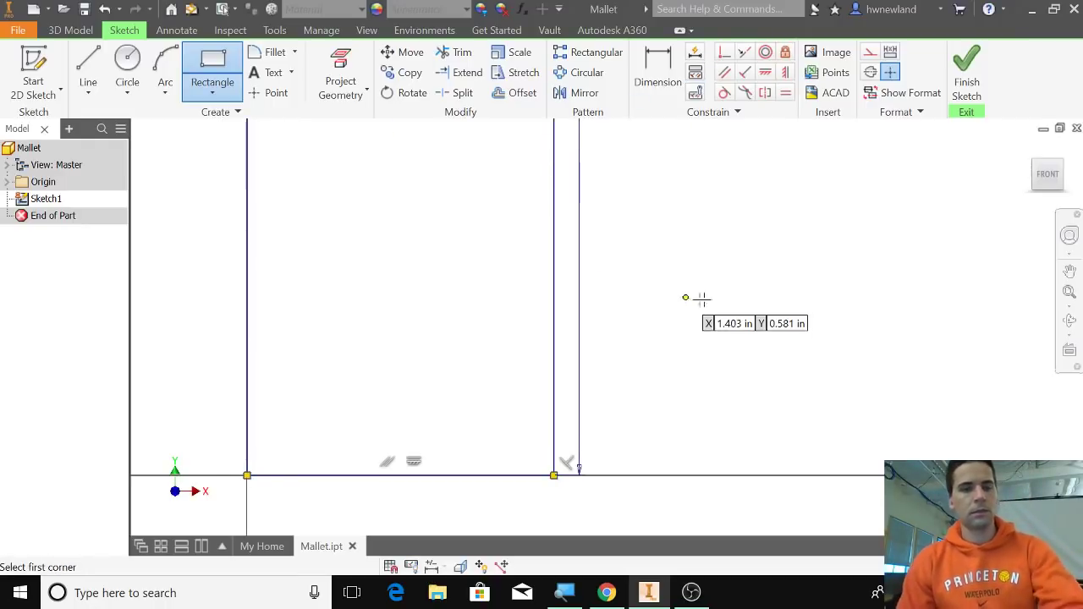
pyautogui.moveTo(754, 242)
pyautogui.mouseDown(button='middle')
pyautogui.moveTo(758, 180)
pyautogui.moveTo(739, 302)
pyautogui.moveTo(713, 361)
pyautogui.mouseUp(button='middle')
pyautogui.scroll(2, 713, 351)
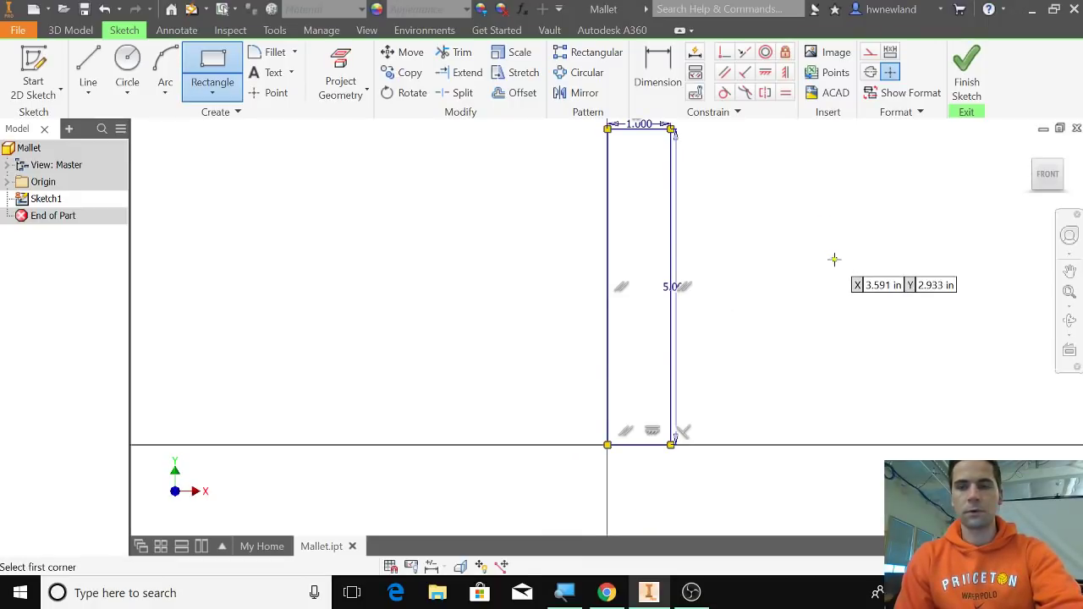
pyautogui.press('Escape')
pyautogui.moveTo(826, 268); pyautogui.dragTo(759, 302, button='middle')
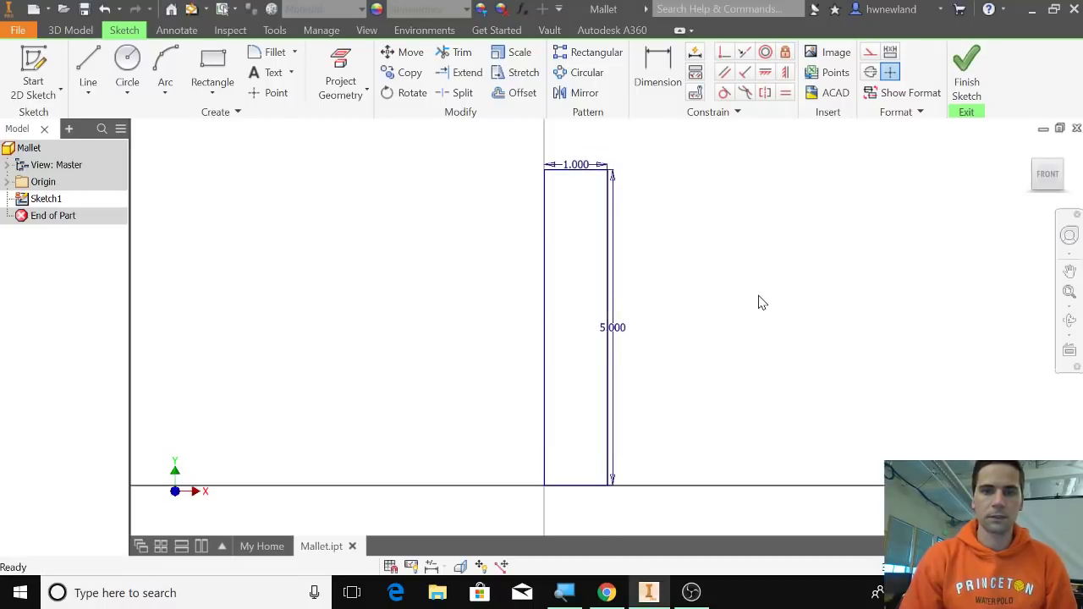
# Delete the rectangle's 5.000 and 1.000 dimensions.
pyautogui.rightClick(618, 328)
pyautogui.click(617, 278)
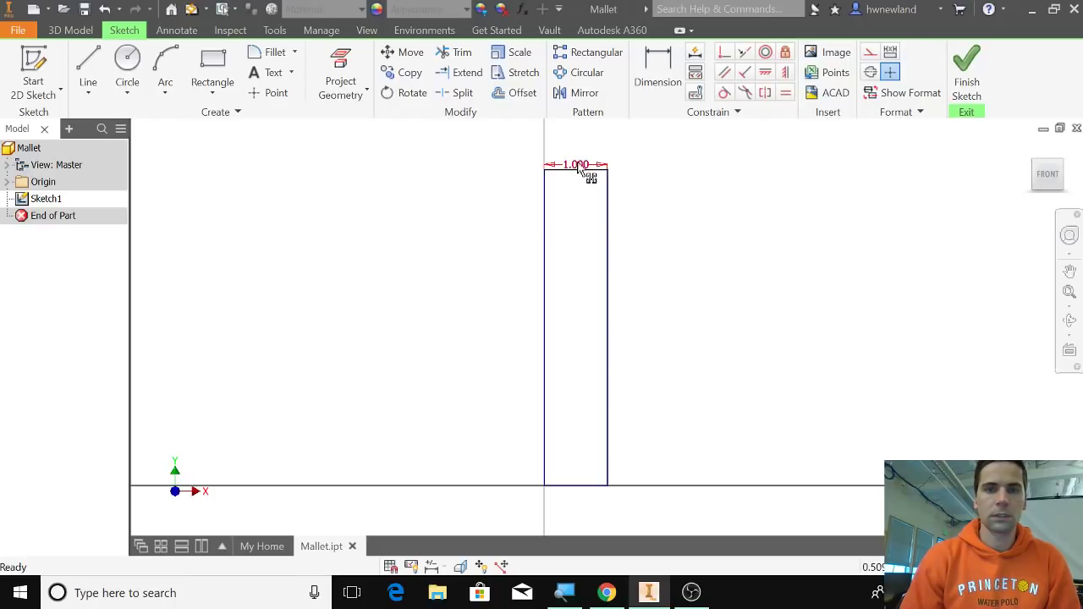
pyautogui.rightClick(578, 164)
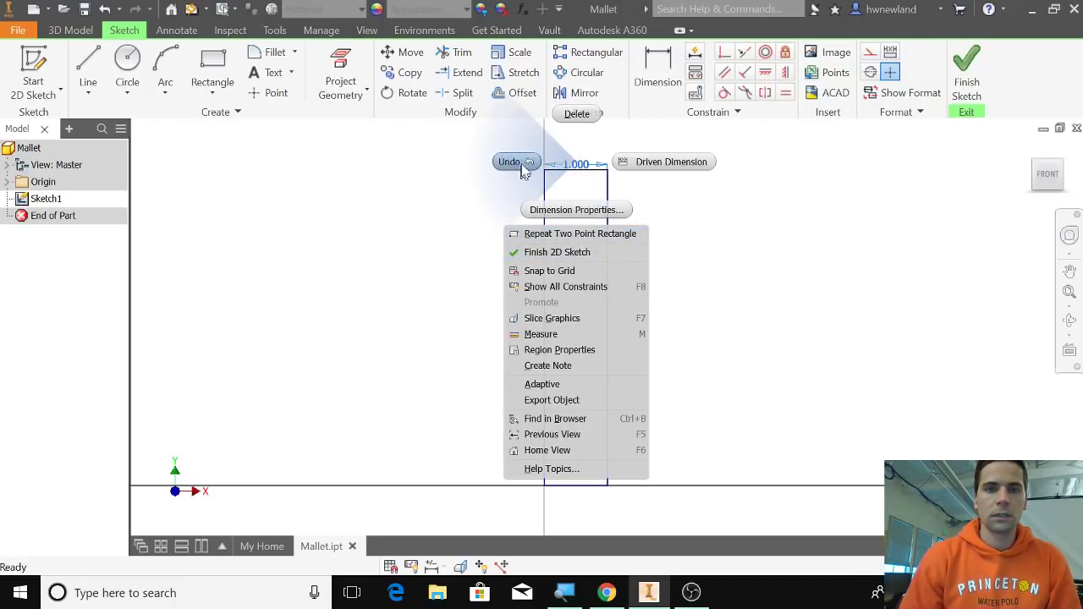
pyautogui.click(575, 113)
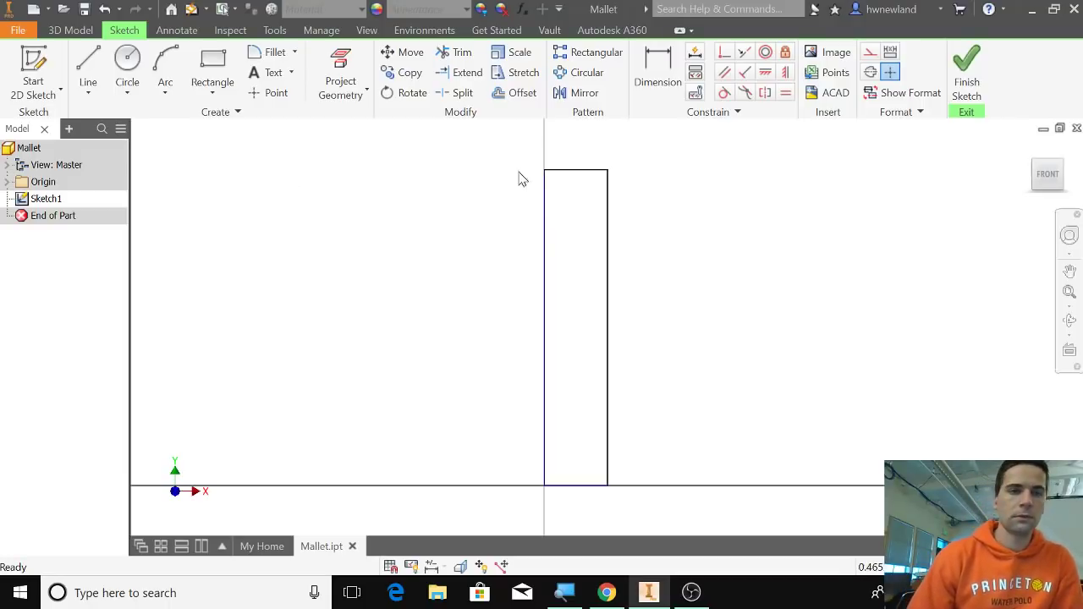
# Begin a circle centred at Y 2.15, then cancel the misplaced circle.
pyautogui.click(127, 68)
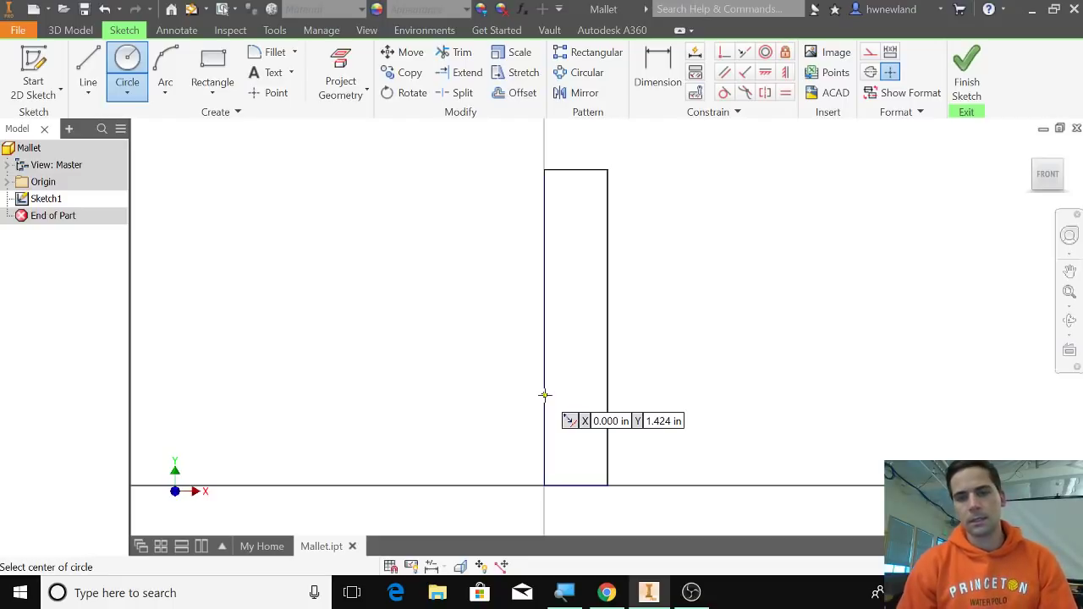
pyautogui.press('Tab')
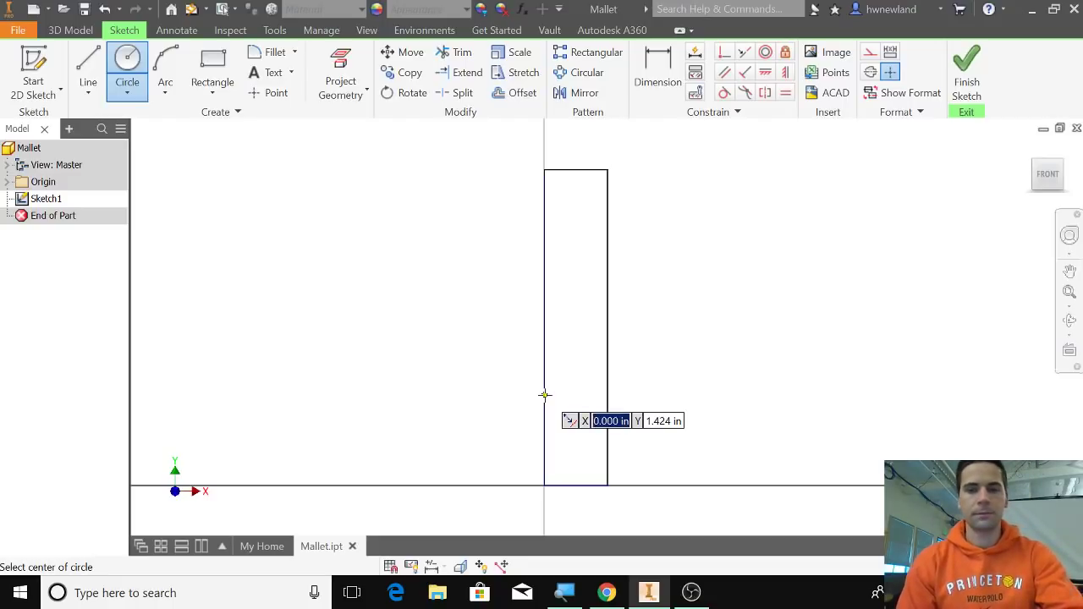
pyautogui.press('Tab')
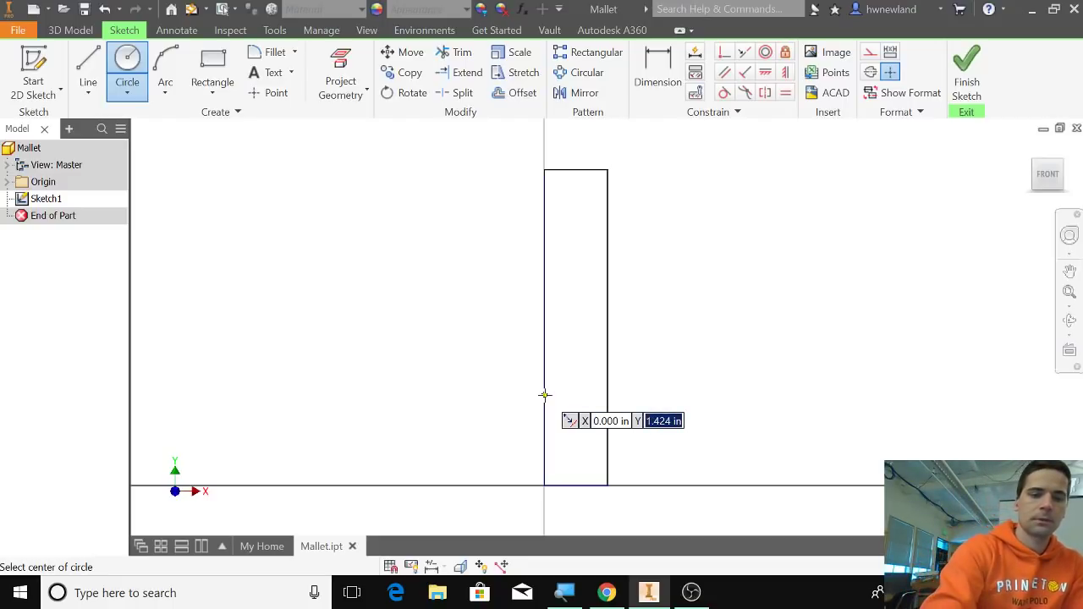
pyautogui.write('2')
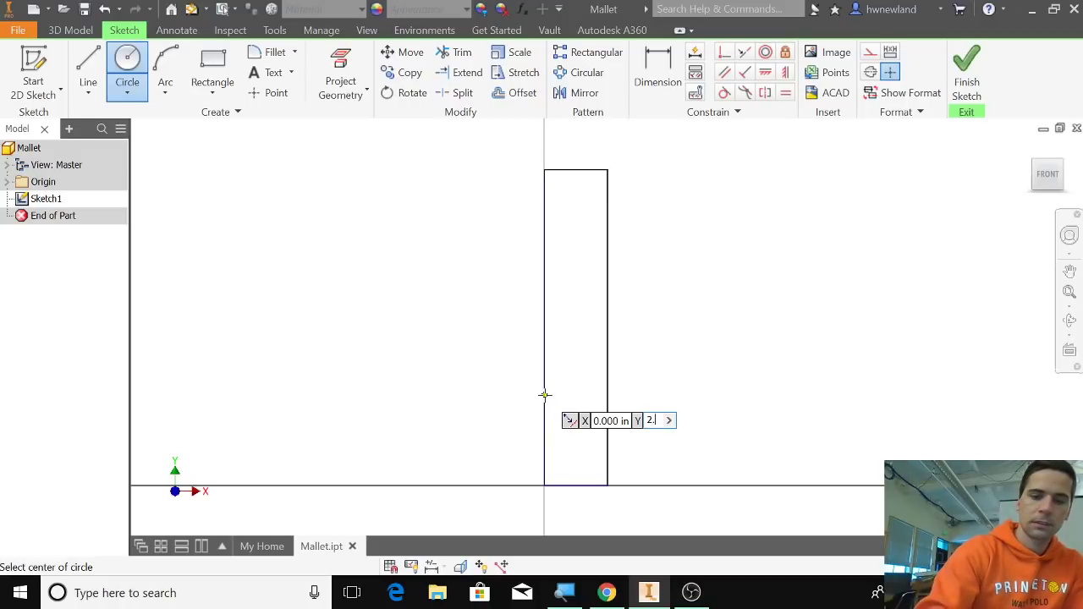
pyautogui.write('.15')
pyautogui.press('Return')
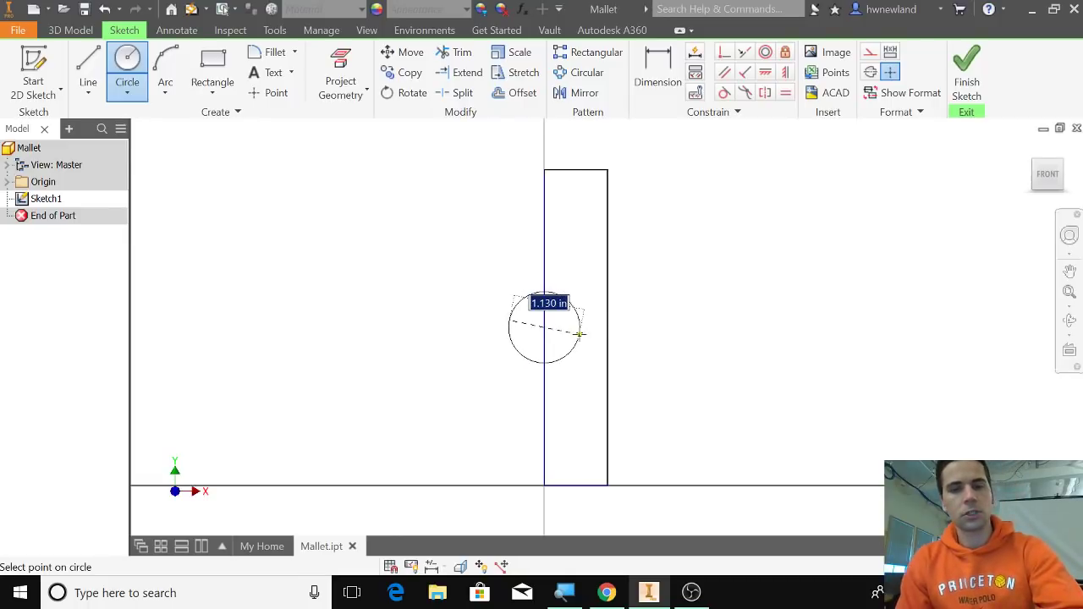
pyautogui.press('Escape')
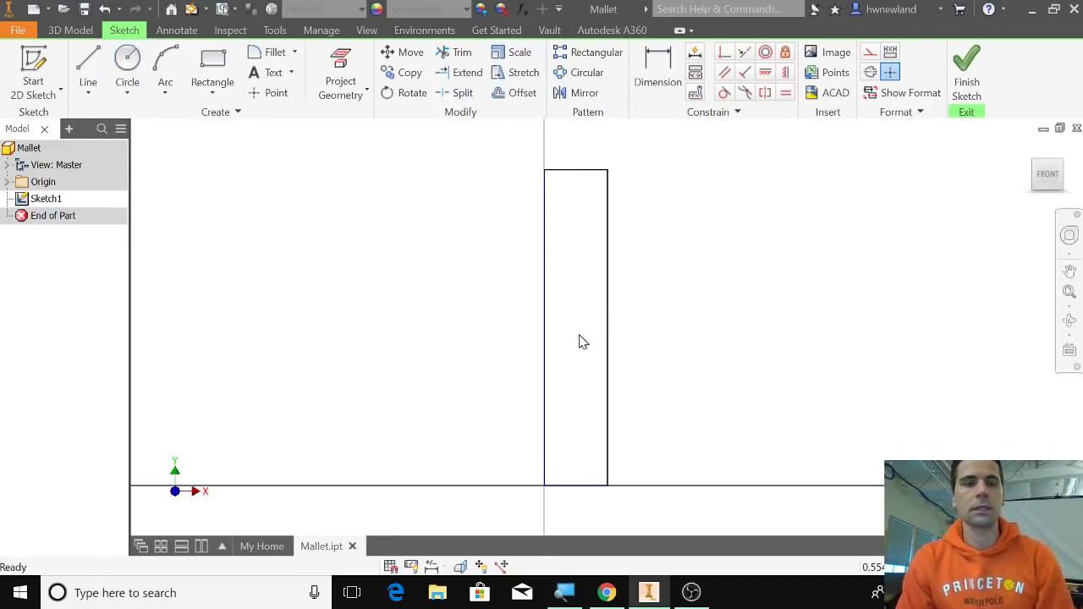
# Draw a 1.000 in circle centred at X 0, Y 1.0.
pyautogui.click(127, 72)
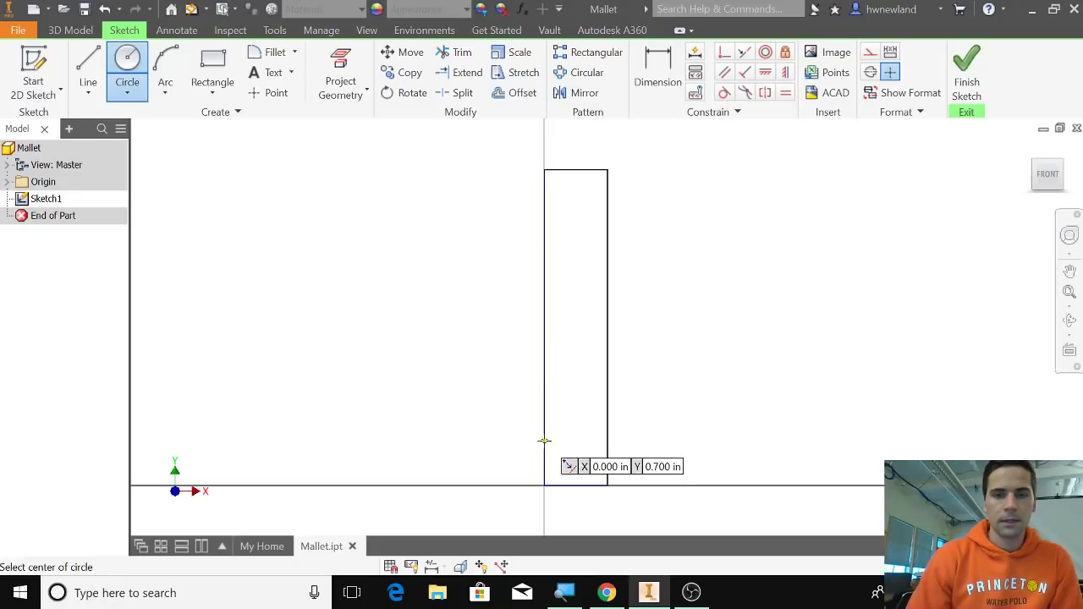
pyautogui.press('Tab')
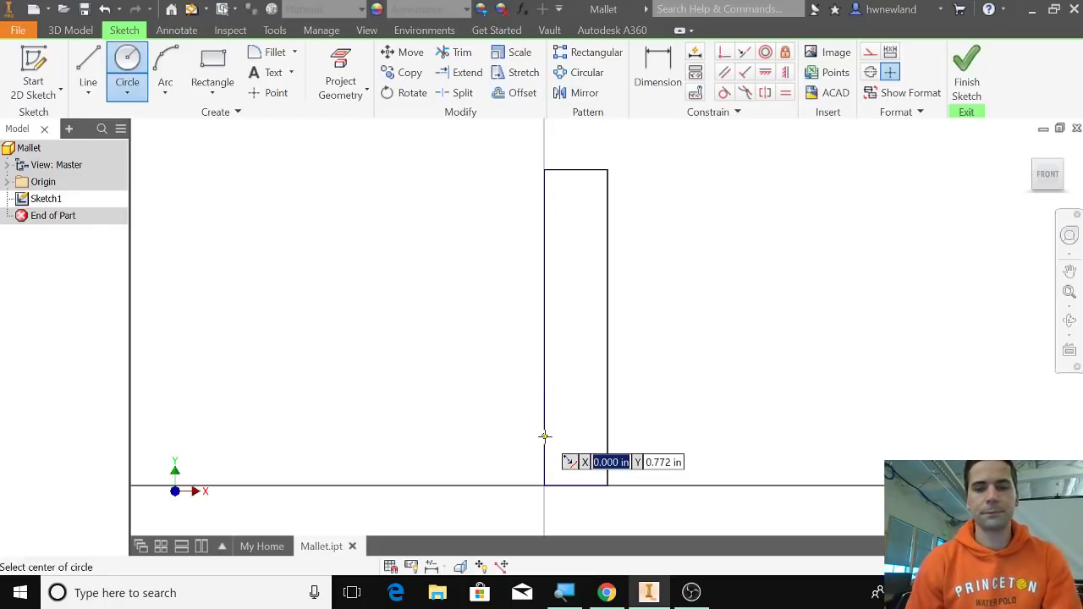
pyautogui.press('Tab')
pyautogui.write('1')
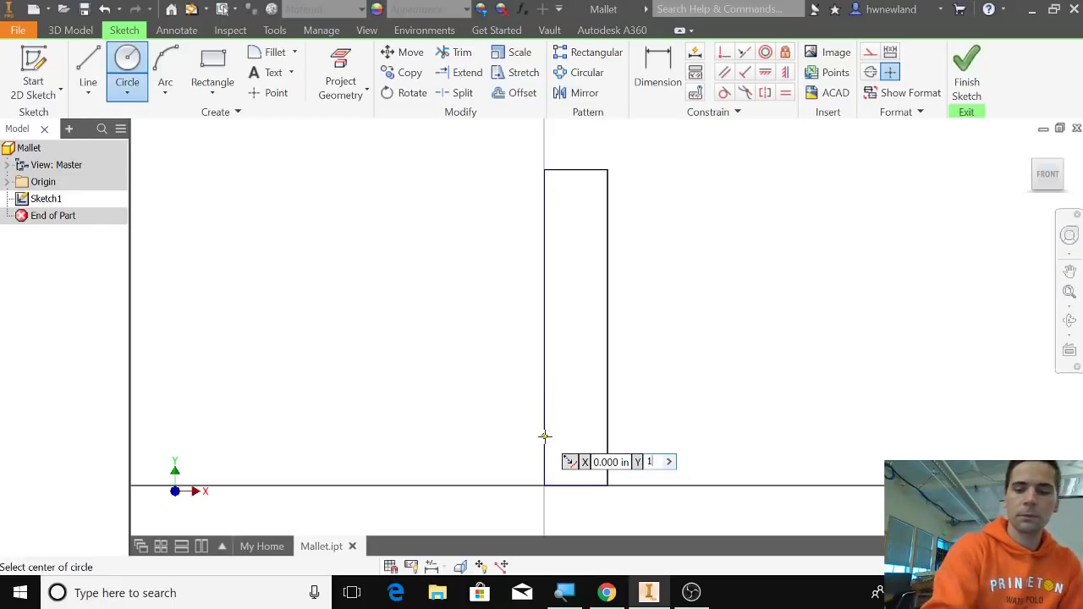
pyautogui.write('.0')
pyautogui.press('Return')
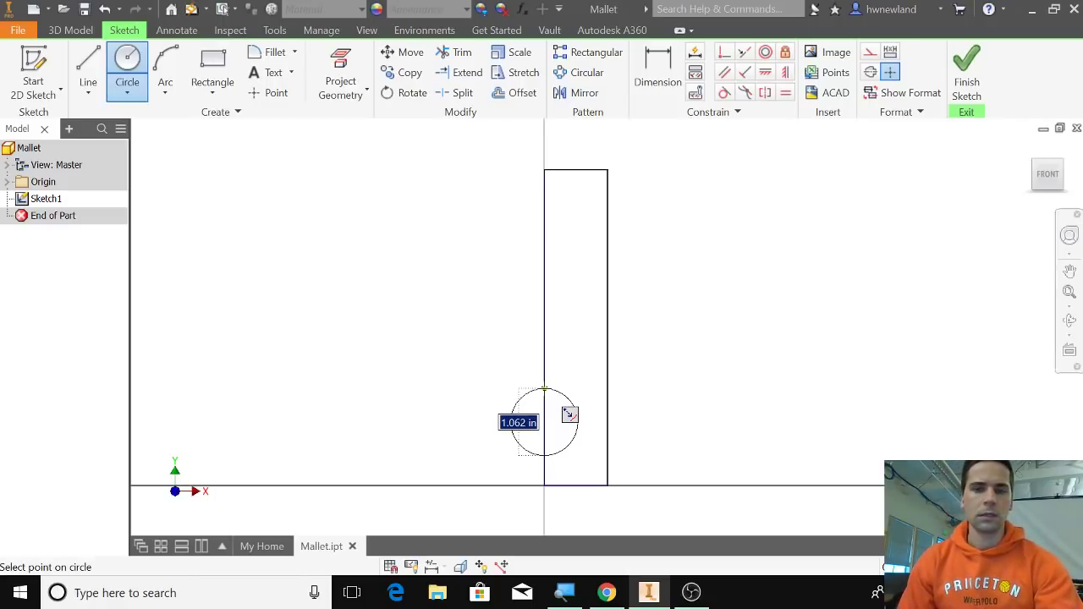
pyautogui.write('1.')
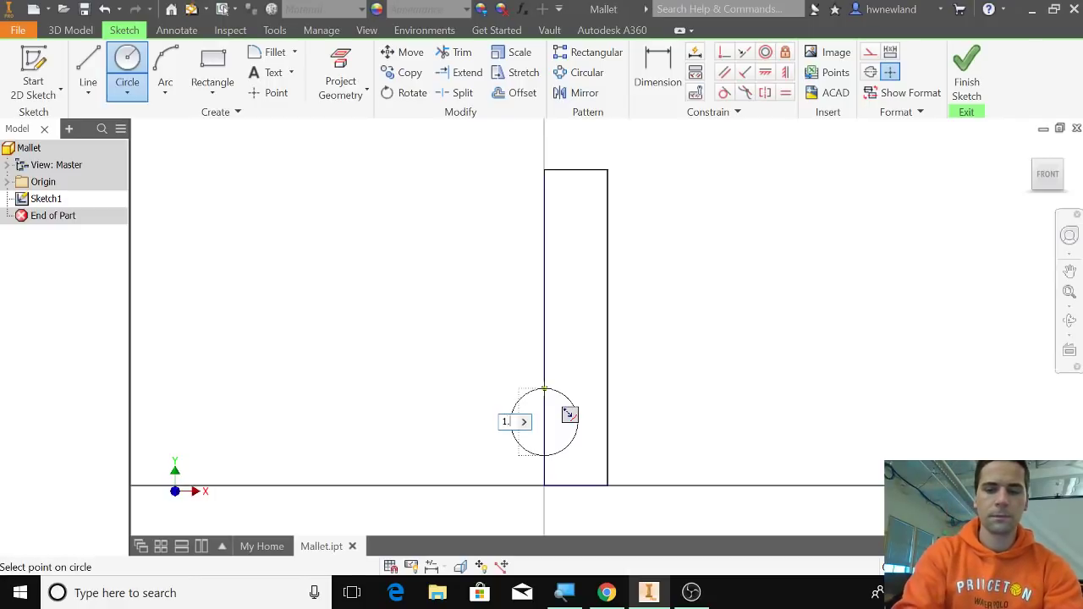
pyautogui.press('Return')
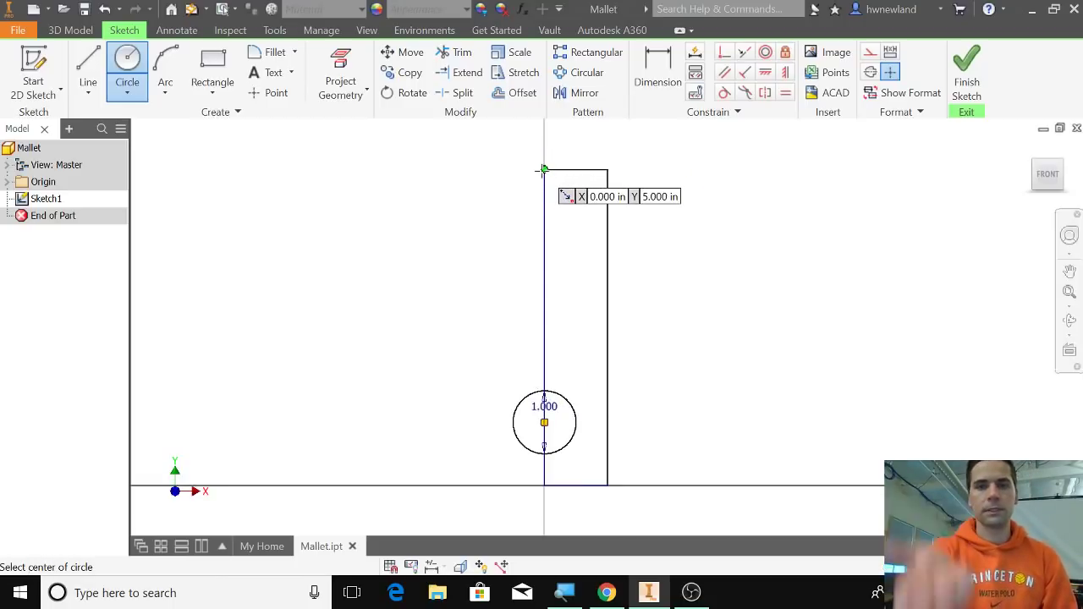
# Draw a second 1.000 in circle centred at X 0, Y 4.0.
pyautogui.press('Tab')
pyautogui.press('Tab')
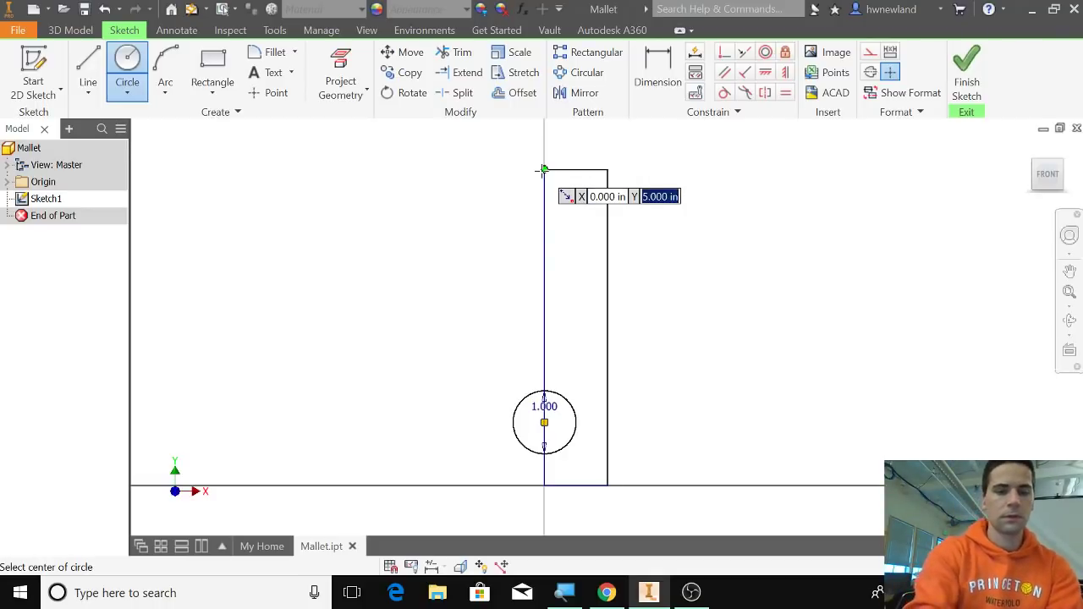
pyautogui.write('4')
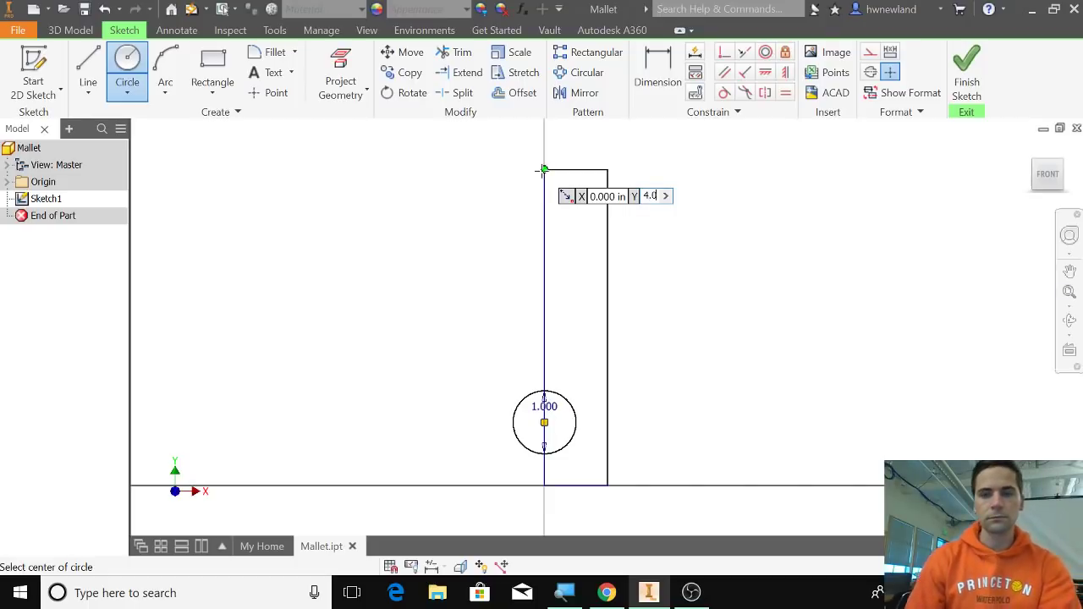
pyautogui.press('Return')
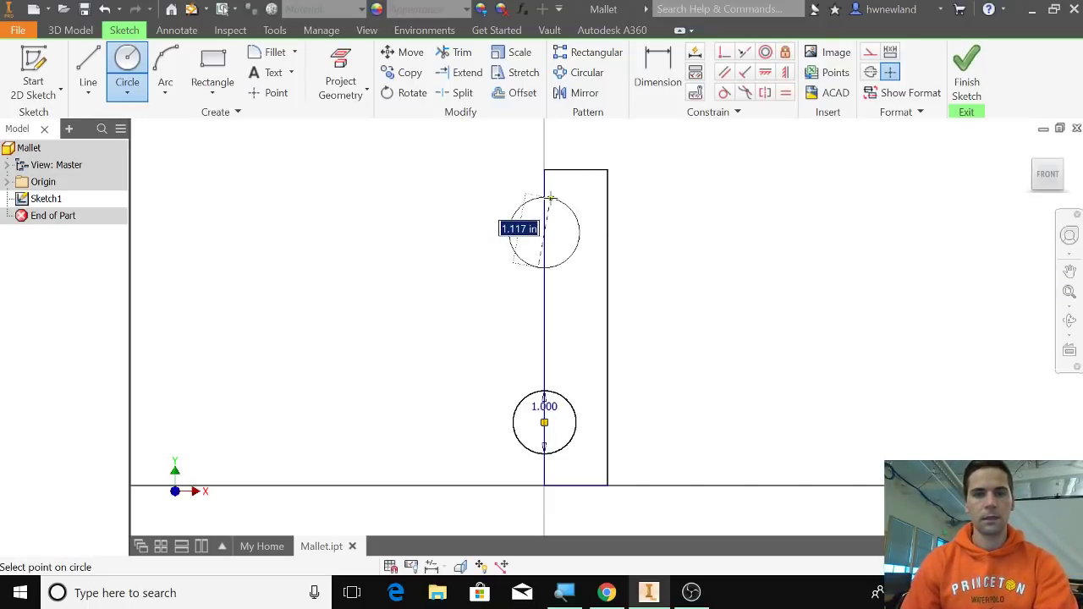
pyautogui.write('1')
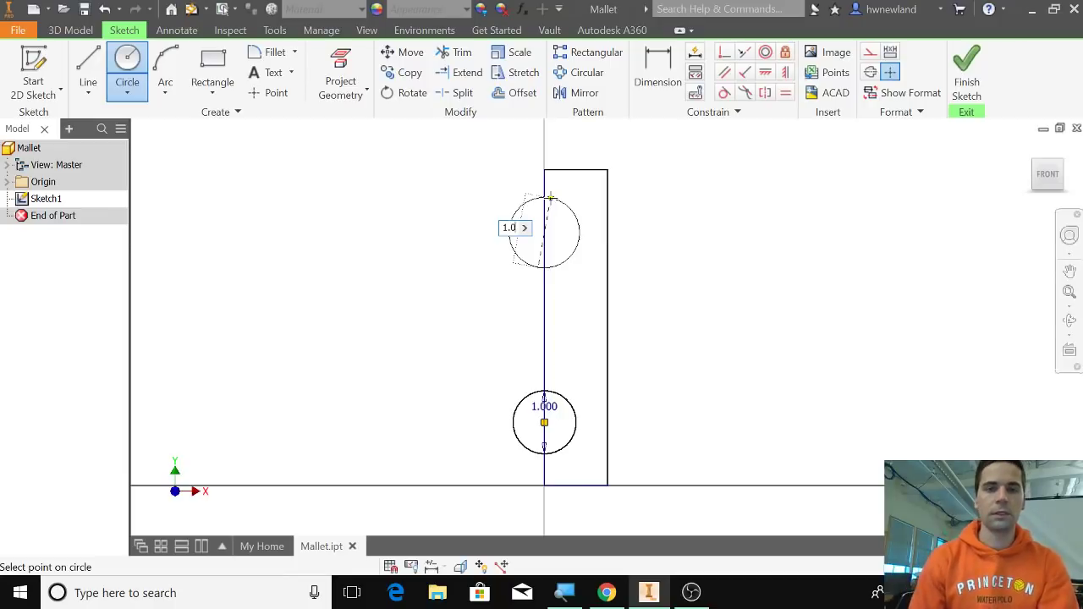
pyautogui.press('Return')
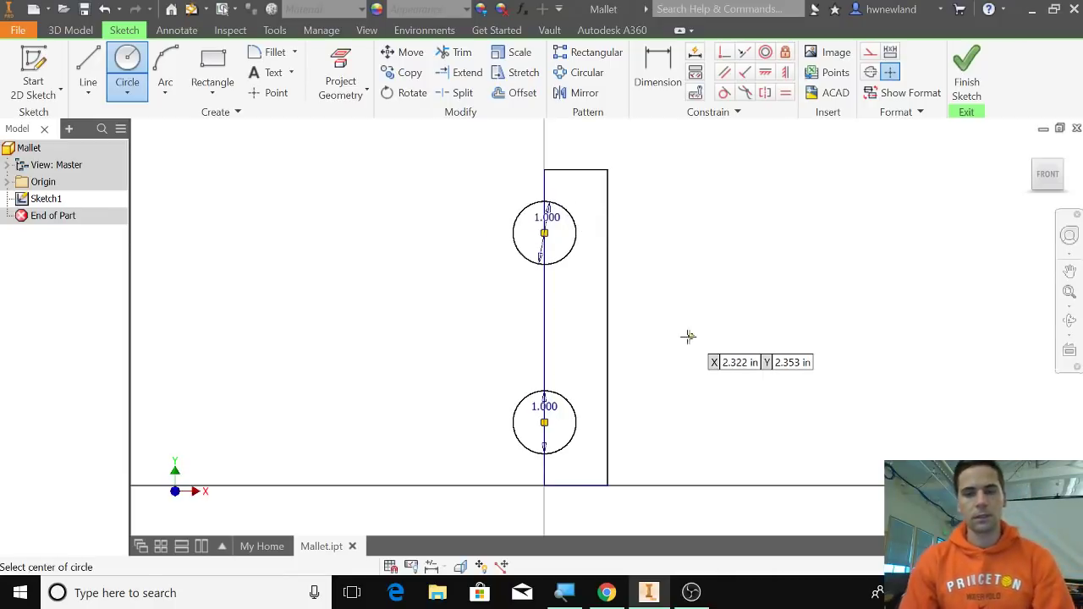
pyautogui.press('Escape')
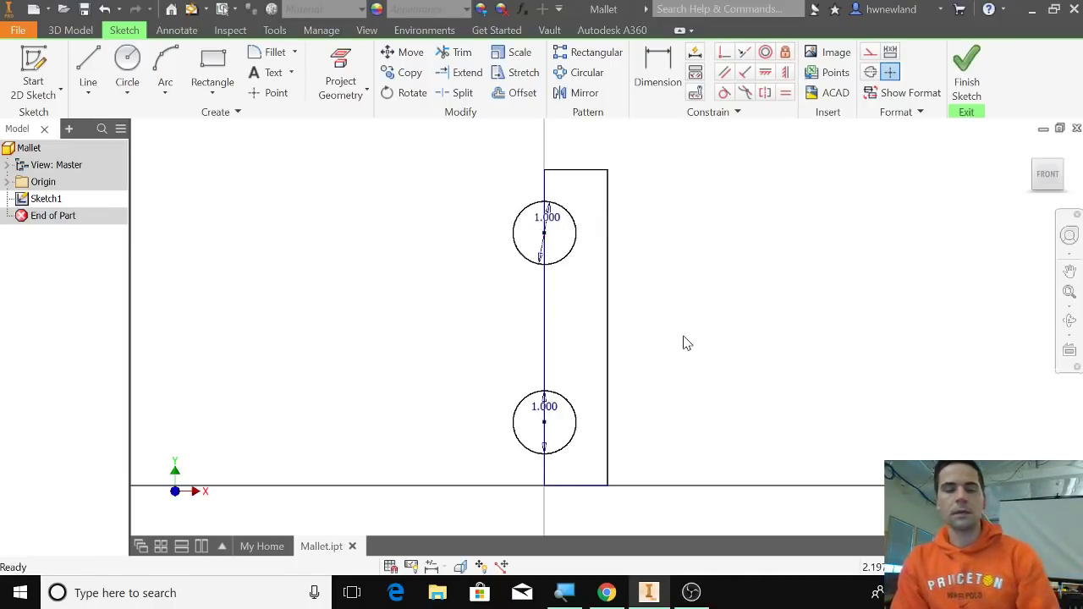
# Trim away both circles' left halves and the edge segments inside each arc.
pyautogui.click(457, 54)
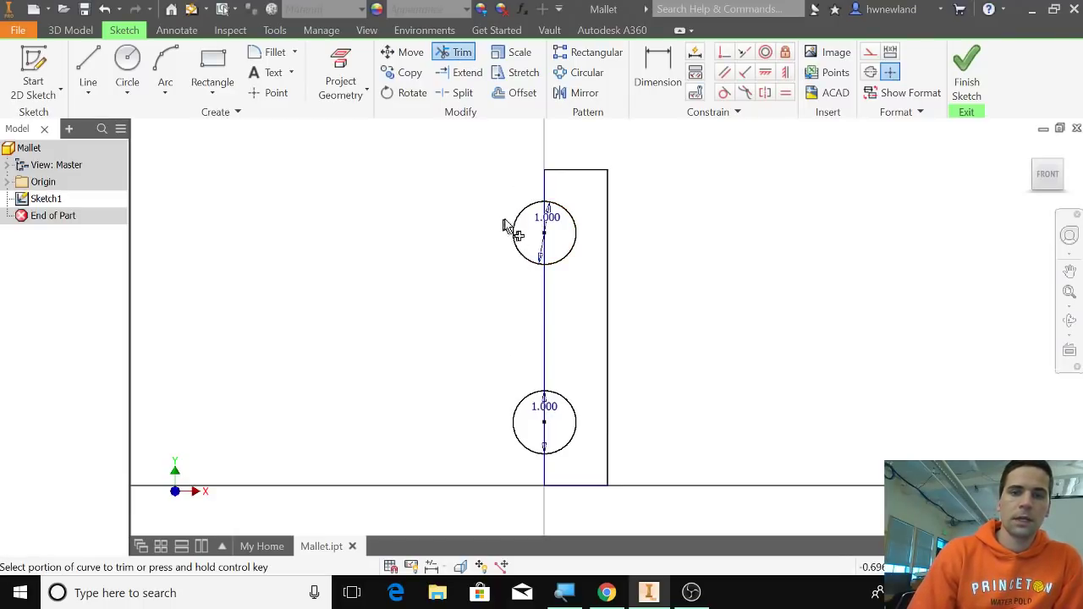
pyautogui.click(520, 223)
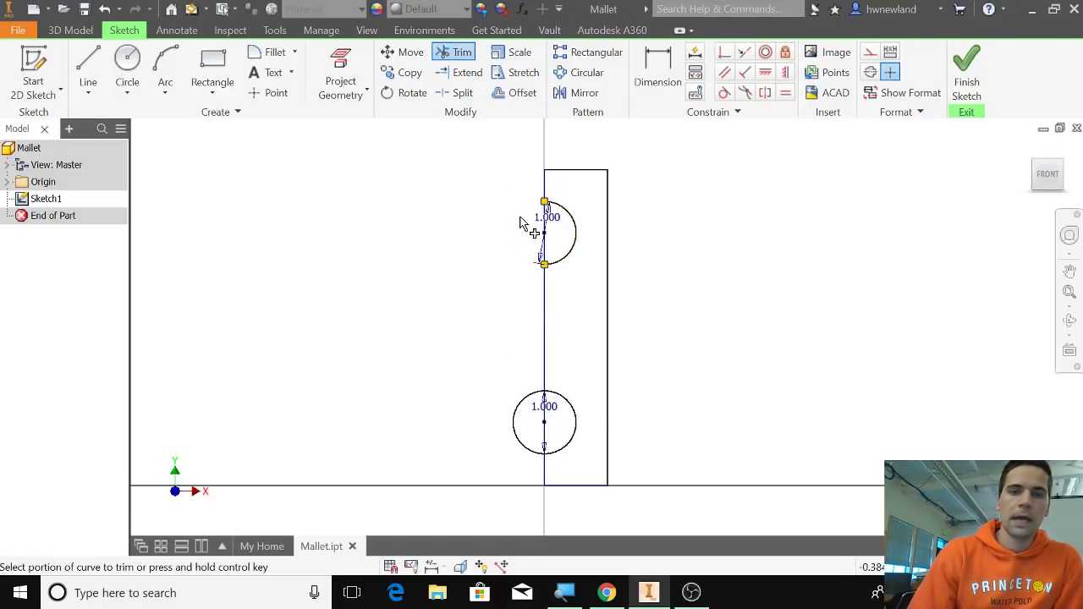
pyautogui.click(546, 259)
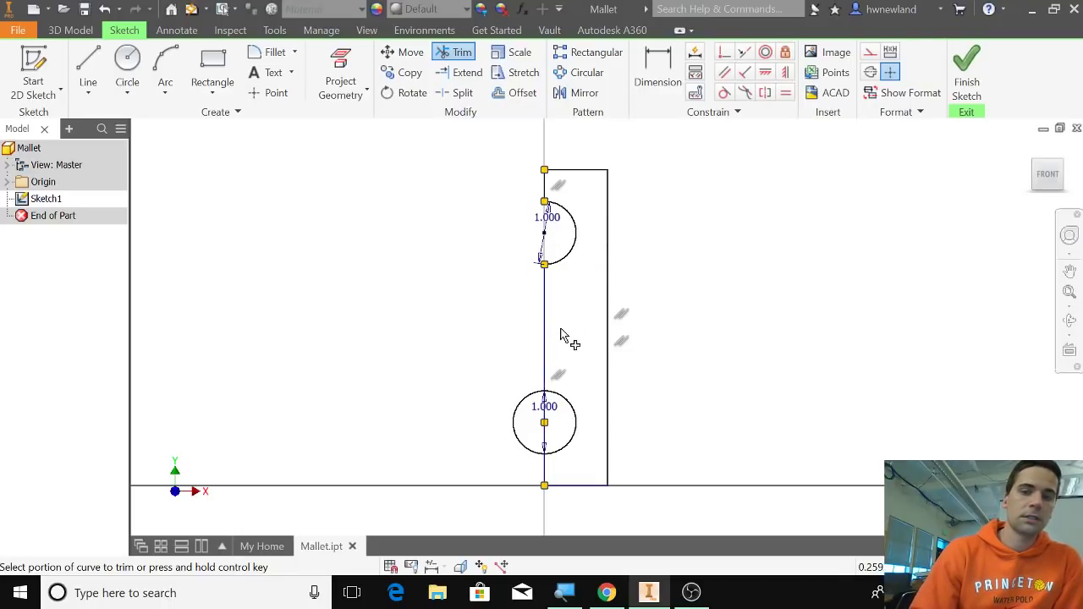
pyautogui.click(516, 427)
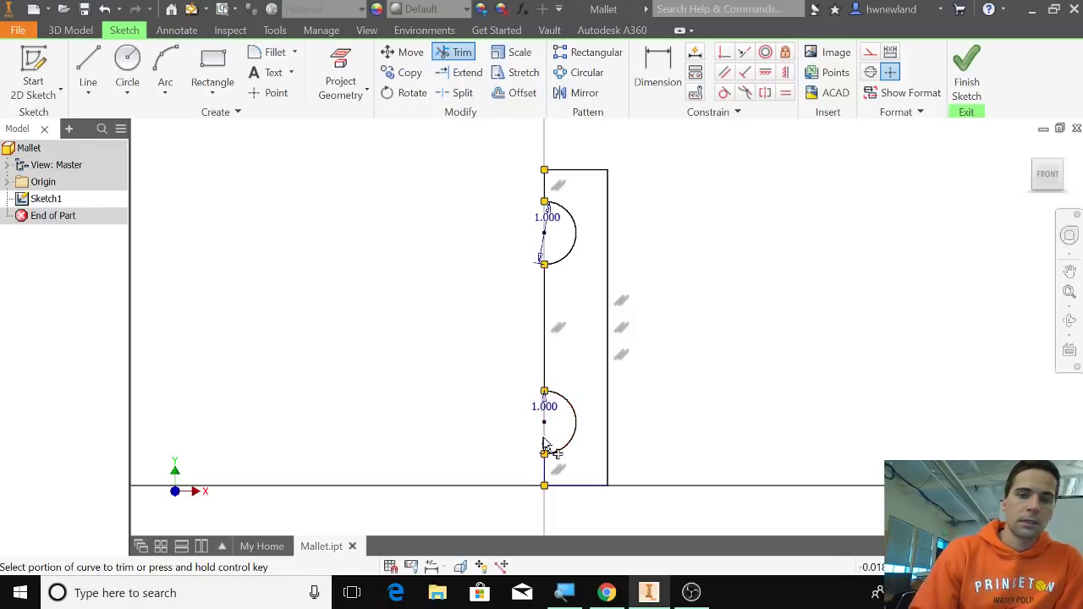
pyautogui.click(549, 418)
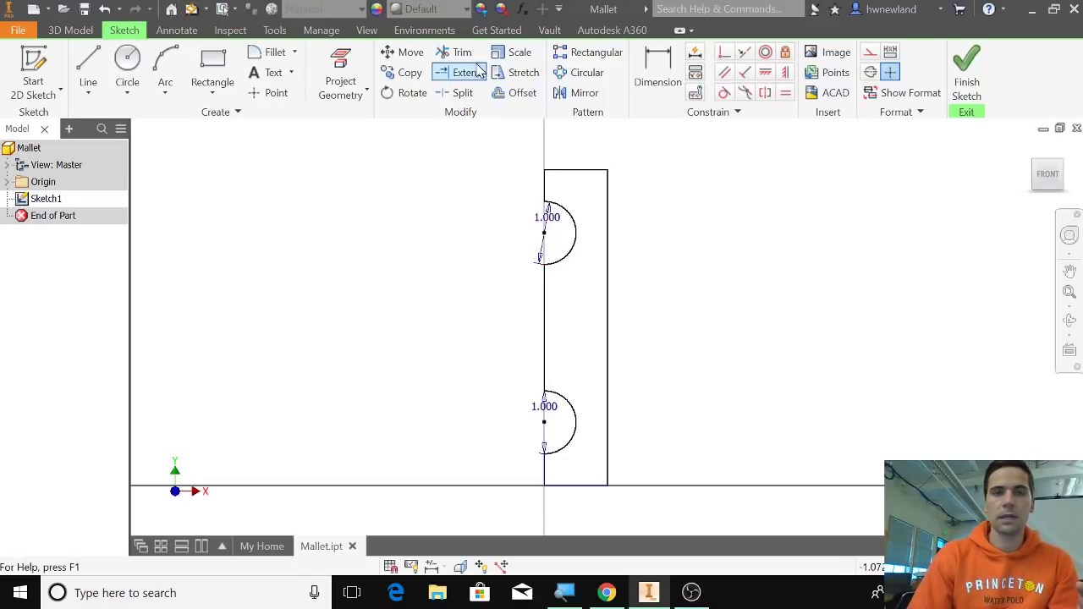
# Delete the 1.000 dimensions from the upper and lower notches.
pyautogui.rightClick(550, 220)
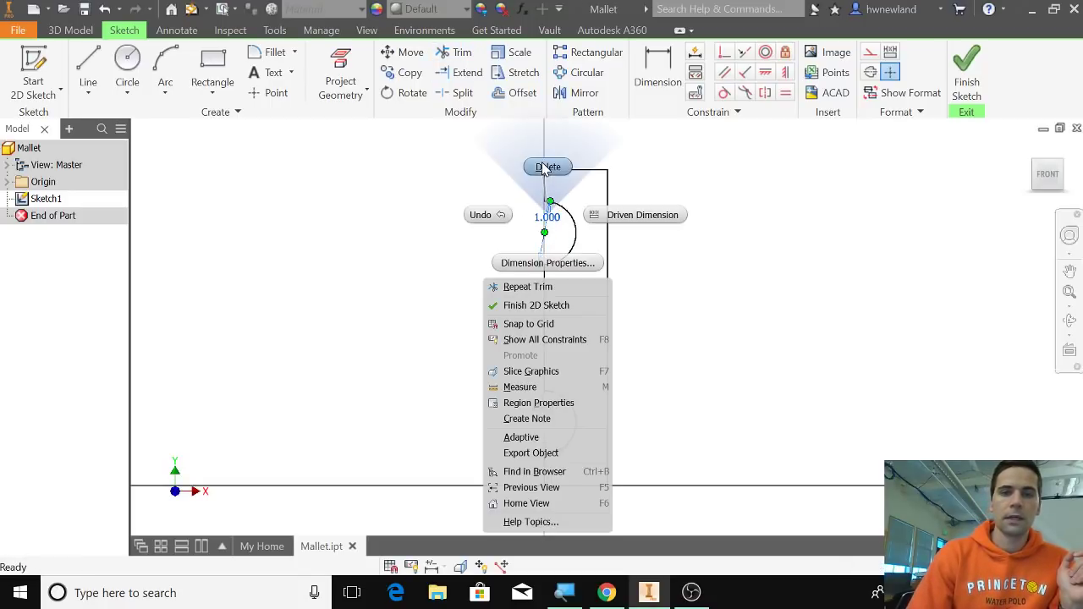
pyautogui.click(548, 167)
pyautogui.rightClick(549, 410)
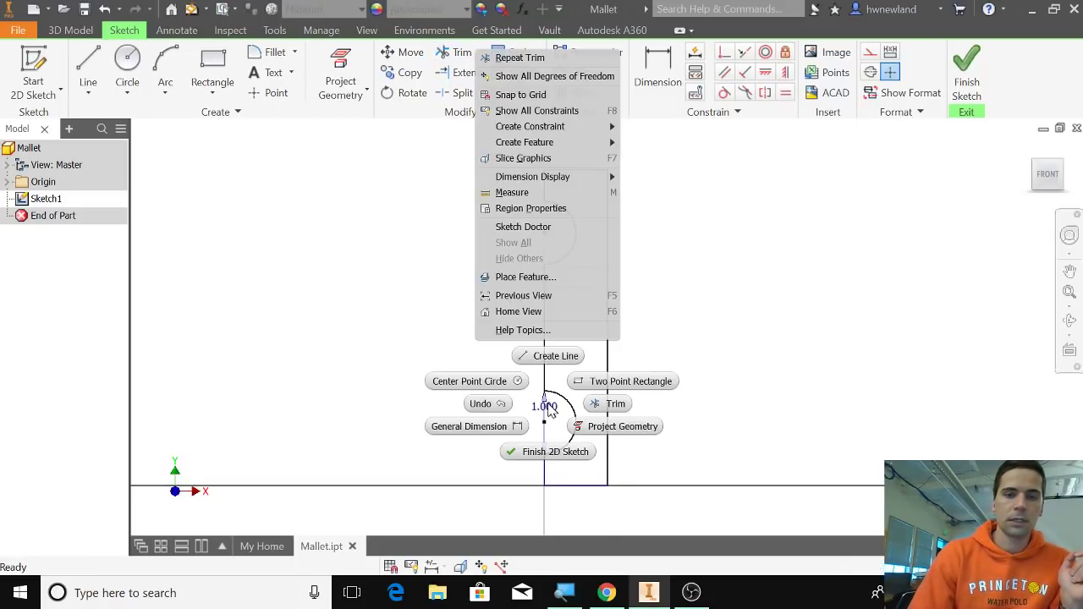
pyautogui.click(385, 360)
pyautogui.rightClick(550, 410)
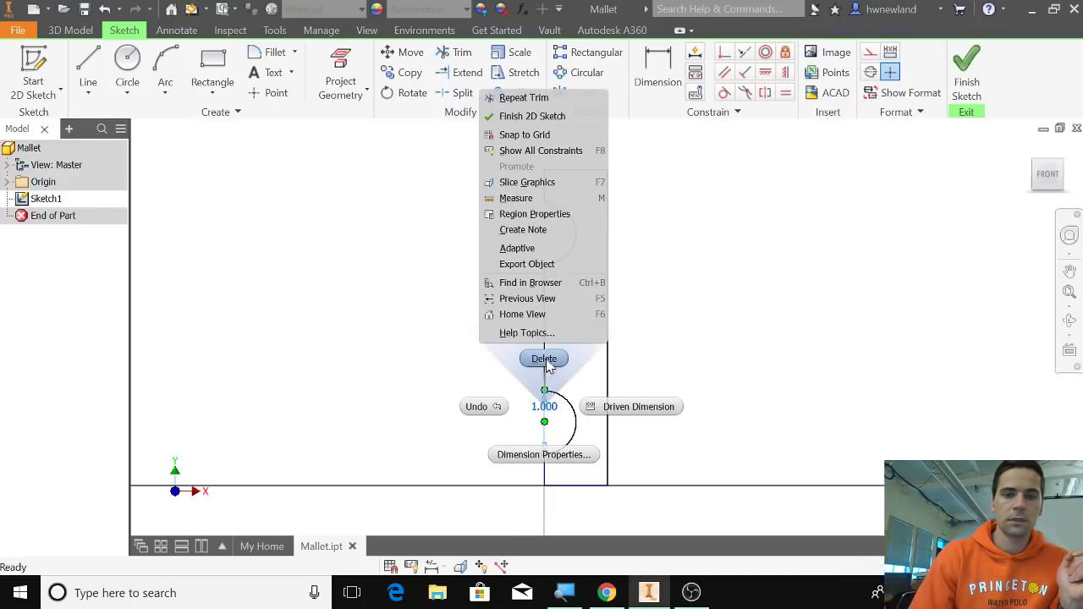
pyautogui.click(545, 356)
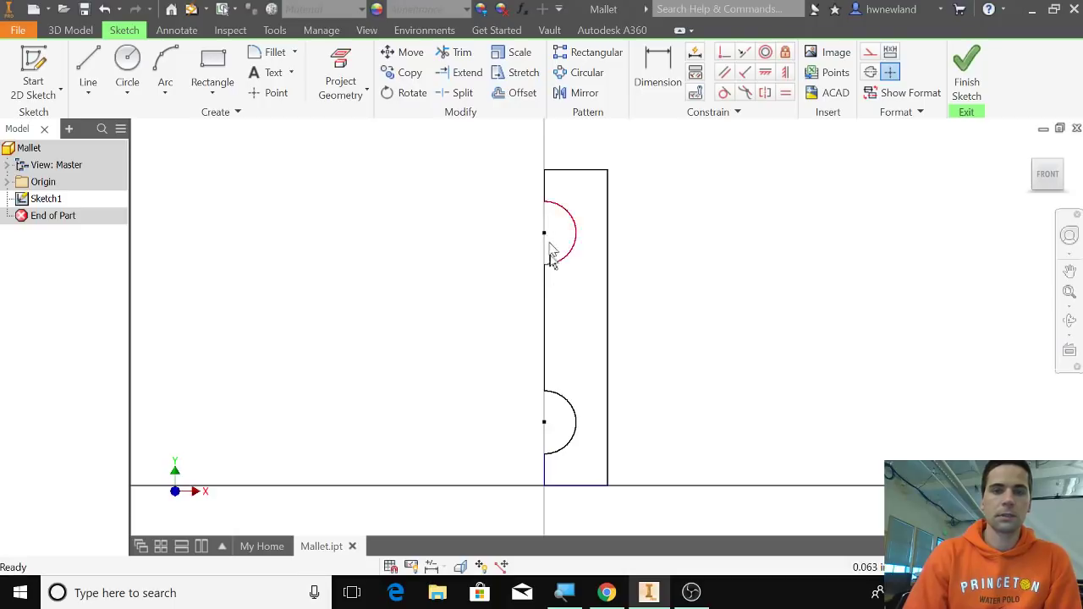
# Zoom and pan to bring the whole notched profile into view.
pyautogui.scroll(5, 548, 194)
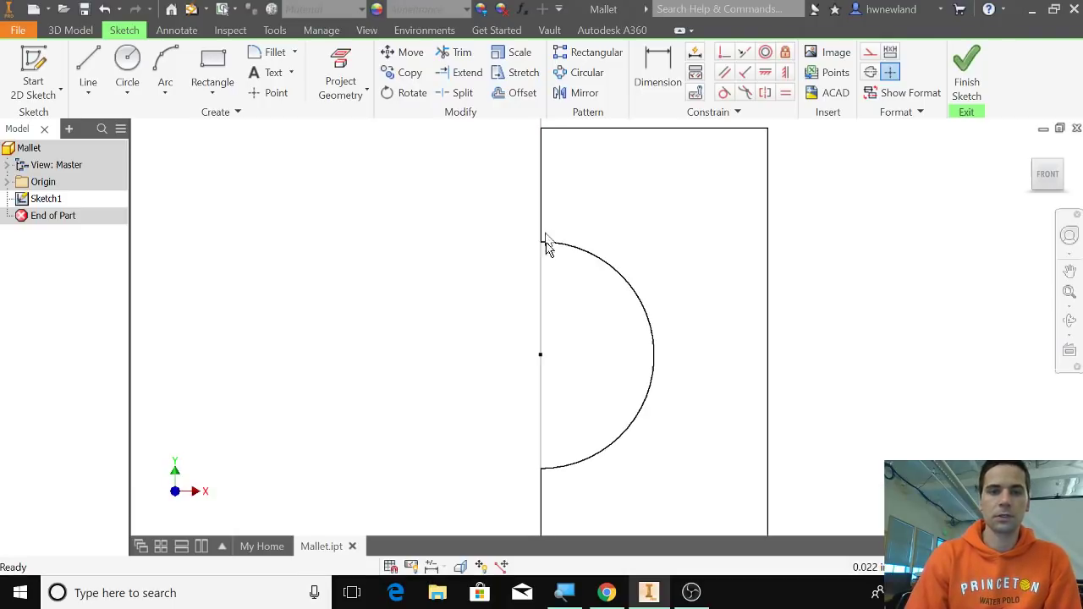
pyautogui.scroll(-8, 551, 301)
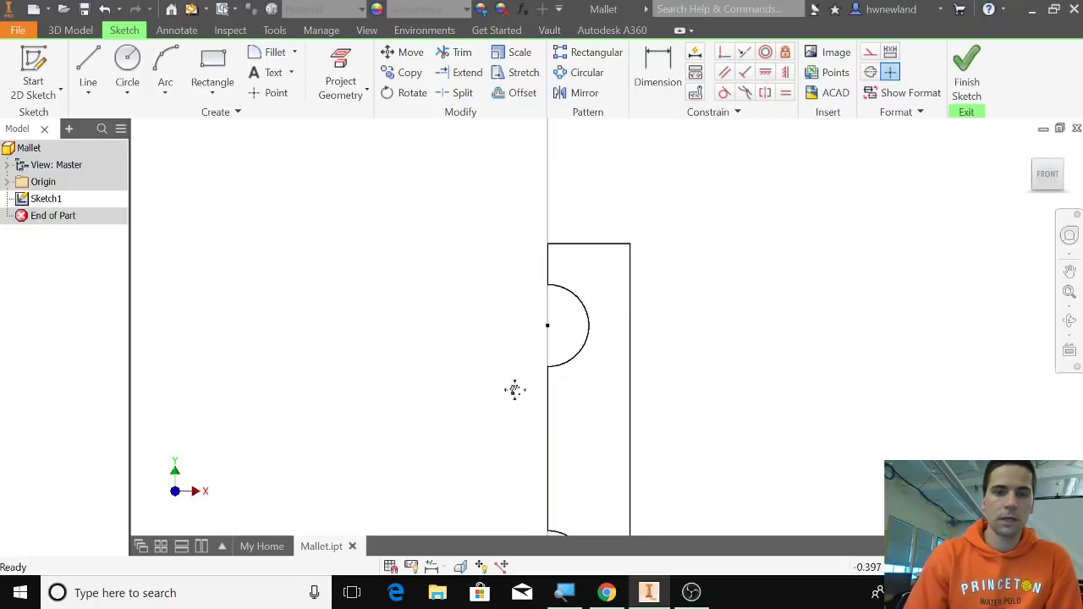
pyautogui.moveTo(513, 386); pyautogui.dragTo(516, 265, button='middle')
pyautogui.scroll(3, 528, 352)
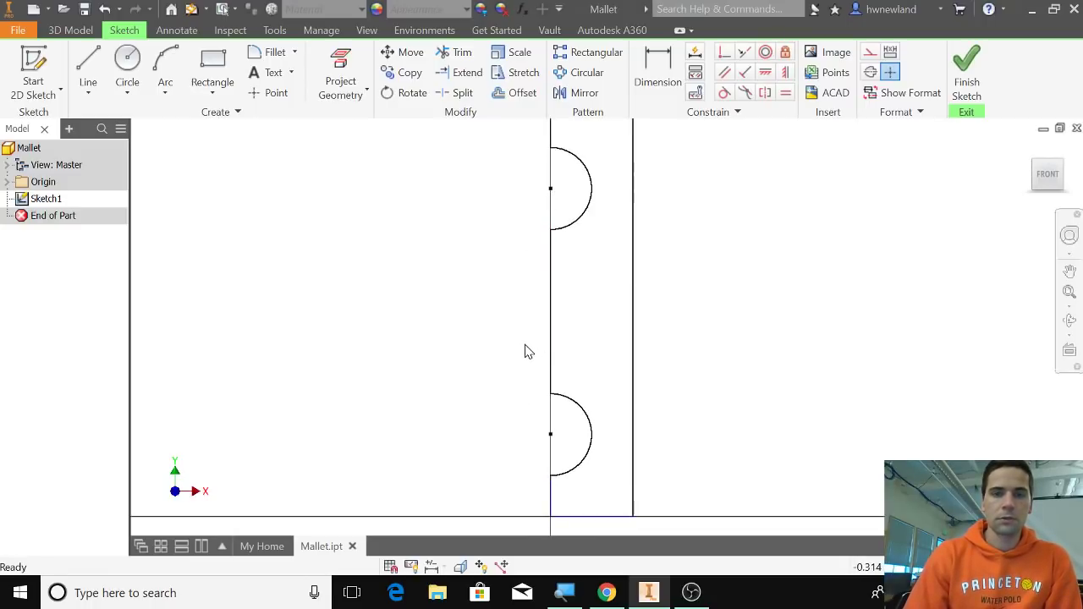
pyautogui.scroll(-5, 527, 350)
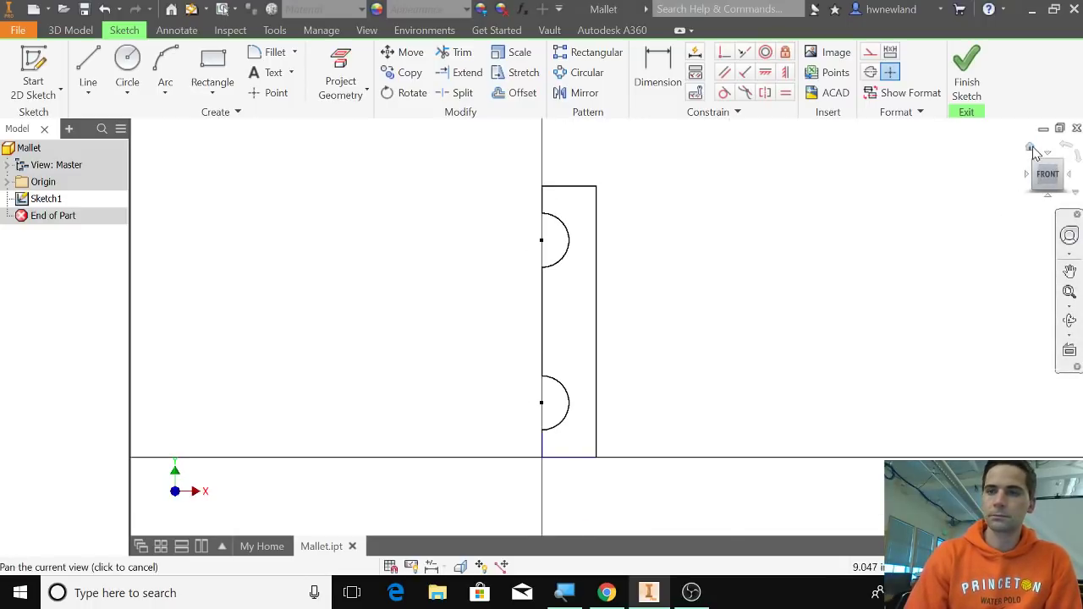
# Finish the sketch and revolve the profile fully around its right edge into Revolution1.
pyautogui.click(973, 78)
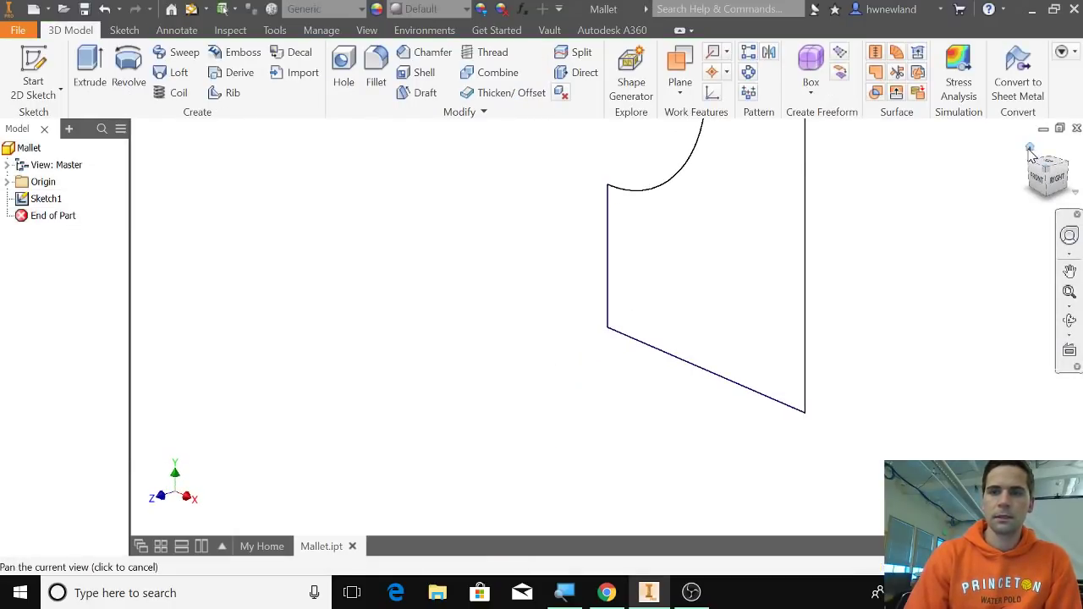
pyautogui.click(1030, 147)
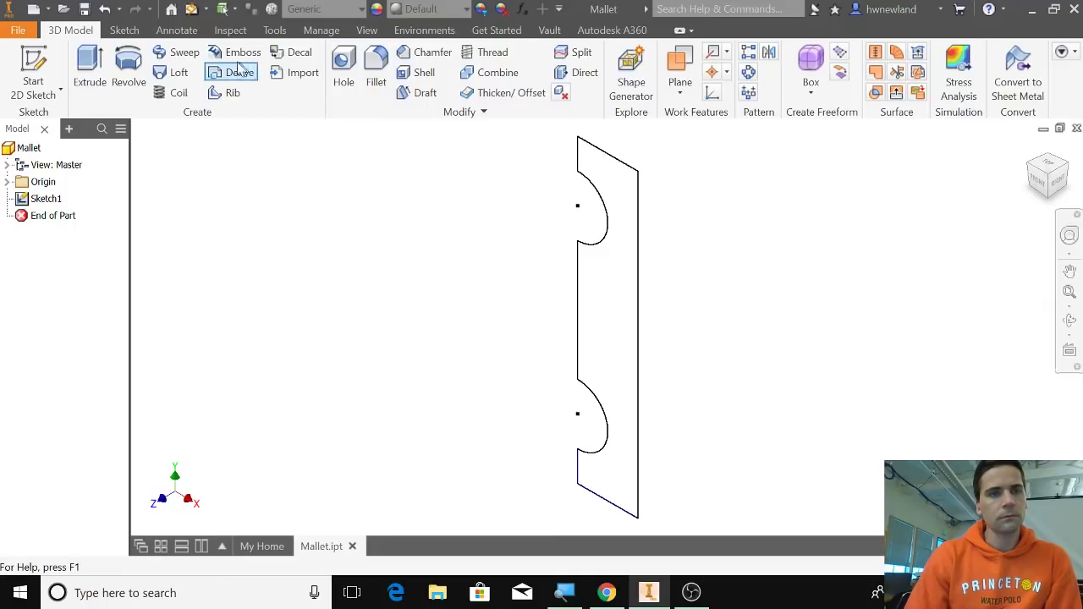
pyautogui.click(129, 72)
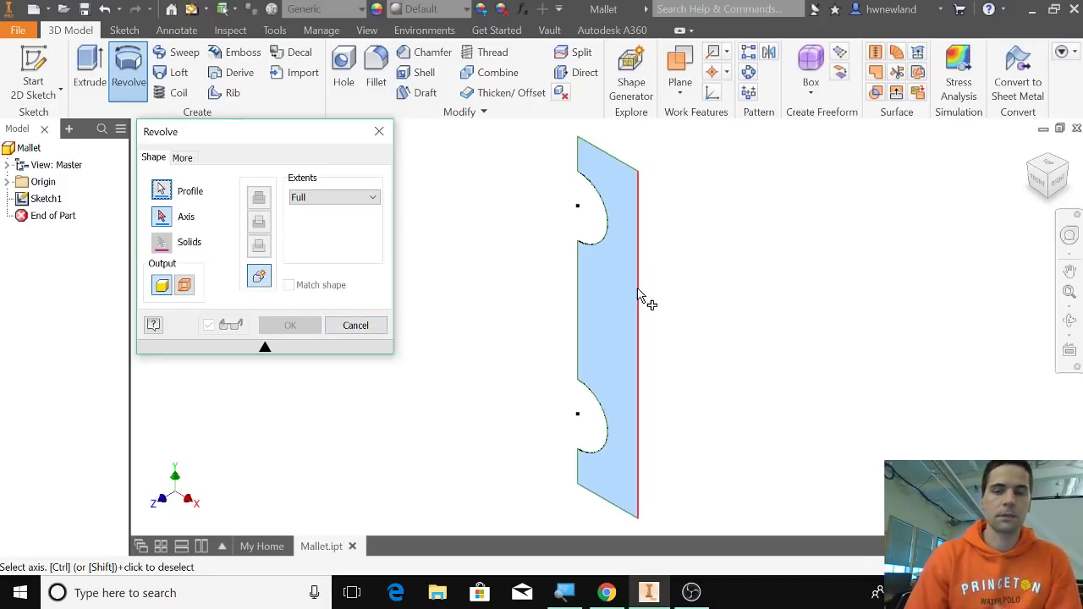
pyautogui.click(637, 297)
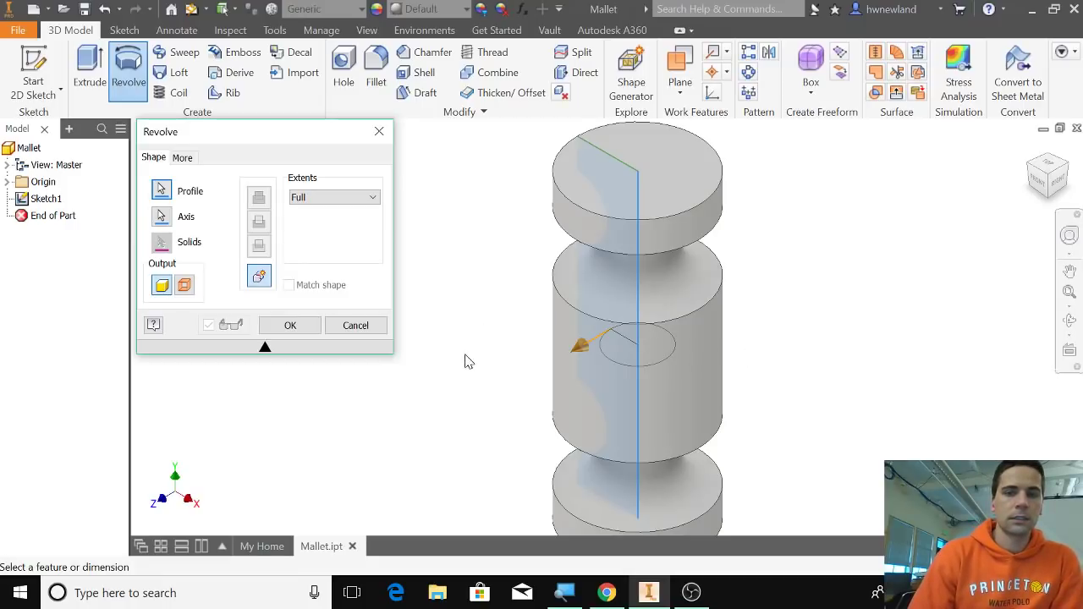
pyautogui.press('F4')
pyautogui.moveTo(885, 406)
pyautogui.mouseDown()
pyautogui.moveTo(888, 361)
pyautogui.moveTo(887, 408)
pyautogui.moveTo(888, 389)
pyautogui.mouseUp()
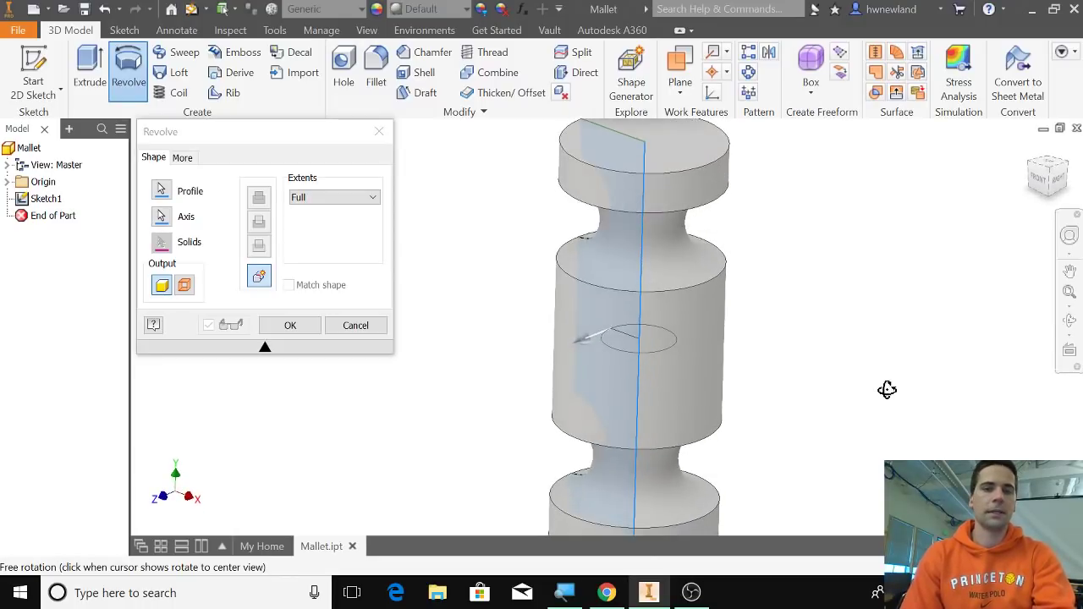
pyautogui.click(290, 327)
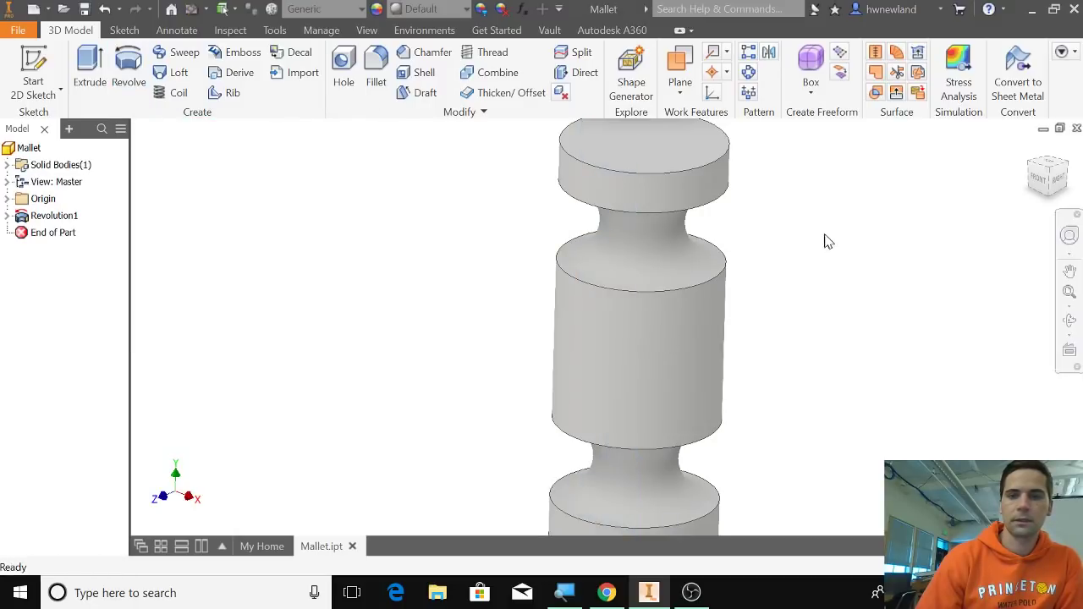
# Make the XY Plane visible from the Origin folder.
pyautogui.click(1030, 151)
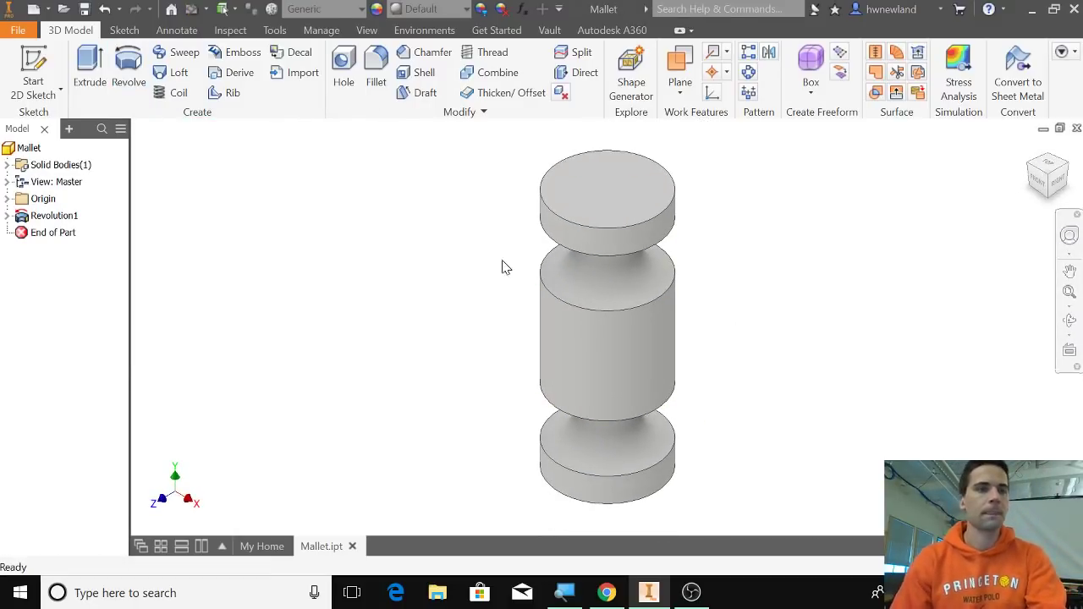
pyautogui.click(8, 199)
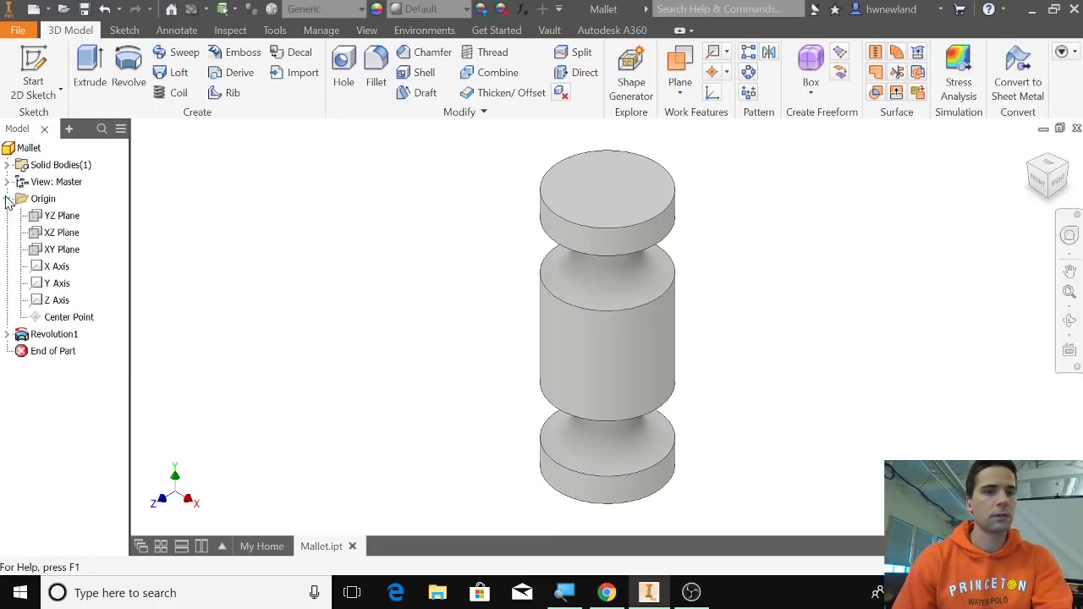
pyautogui.rightClick(57, 254)
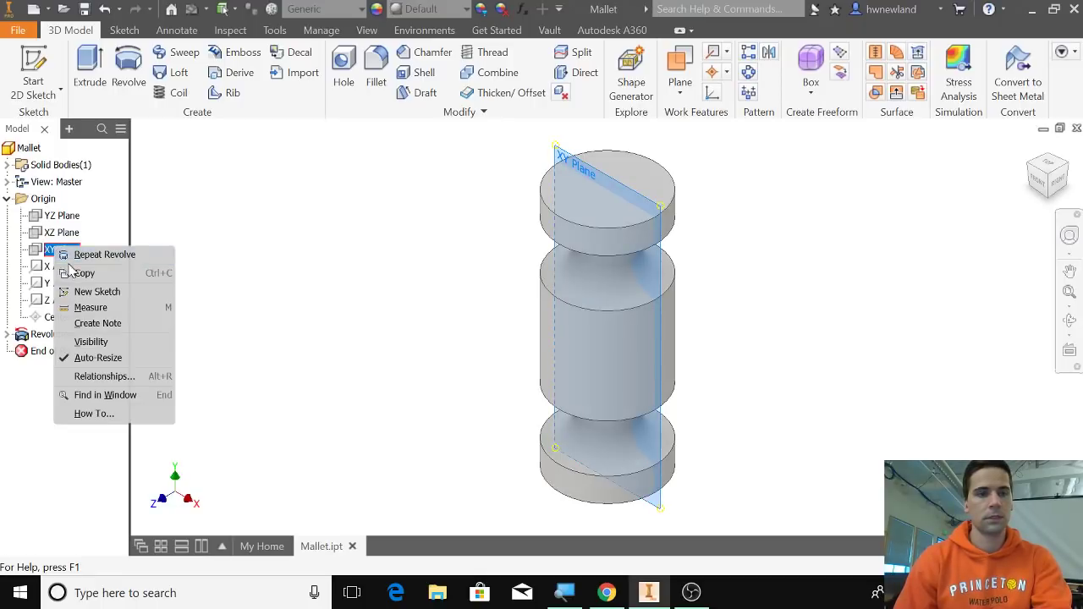
pyautogui.click(90, 342)
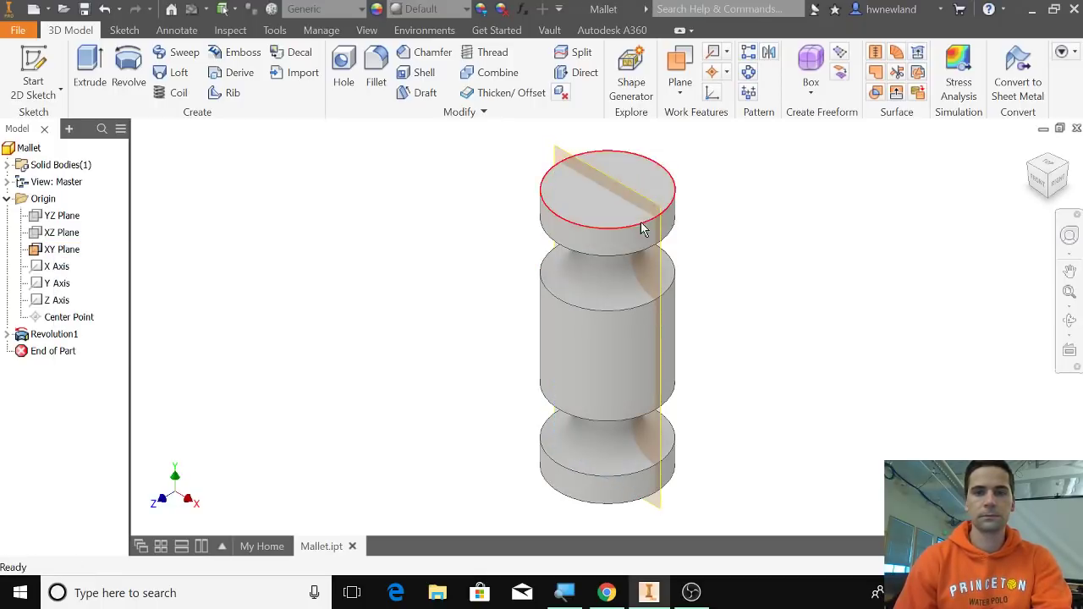
# Create Work Plane1 offset 1.000 in from the XY Plane beside the mallet.
pyautogui.click(681, 85)
pyautogui.click(558, 164)
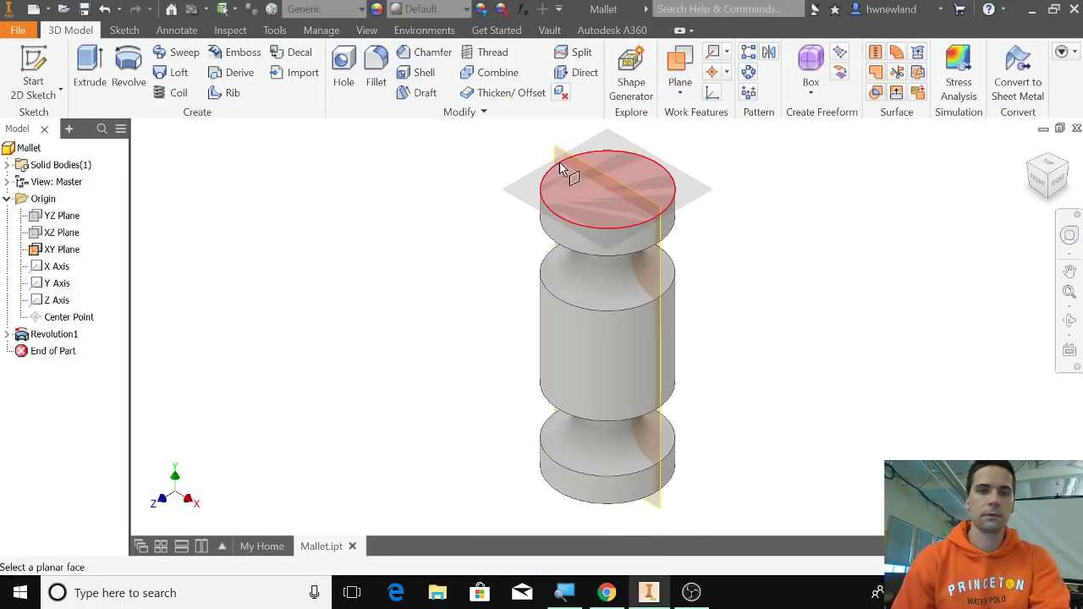
pyautogui.click(662, 228)
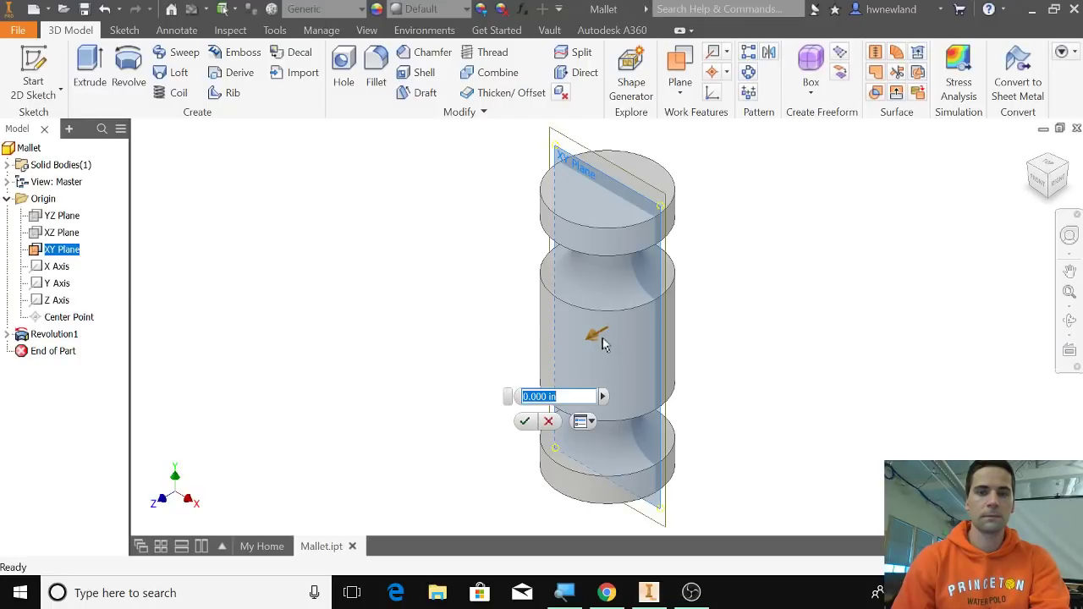
pyautogui.moveTo(594, 340); pyautogui.dragTo(551, 386)
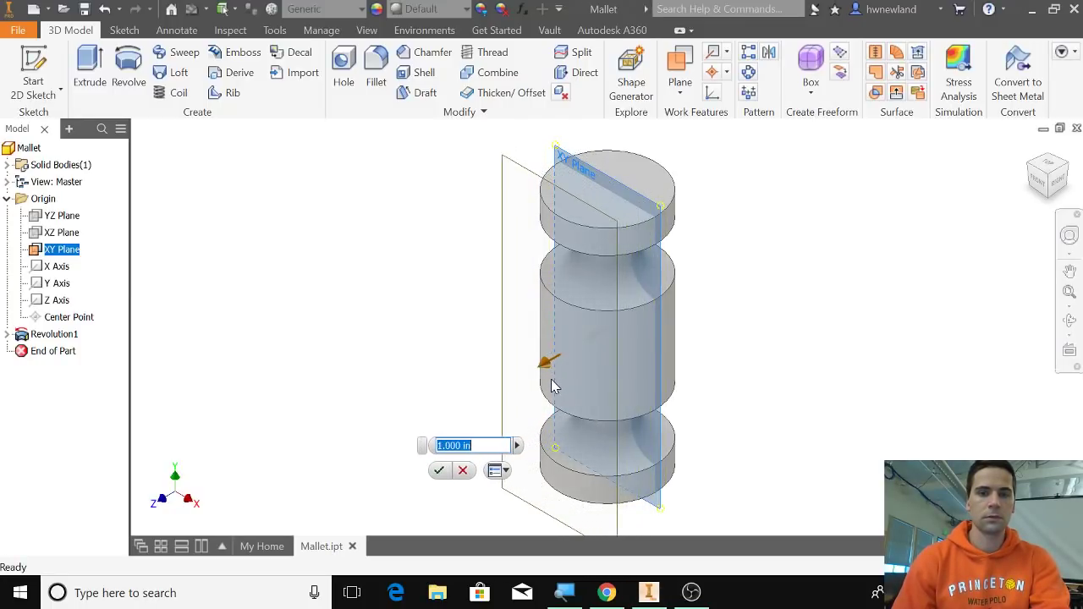
pyautogui.click(439, 473)
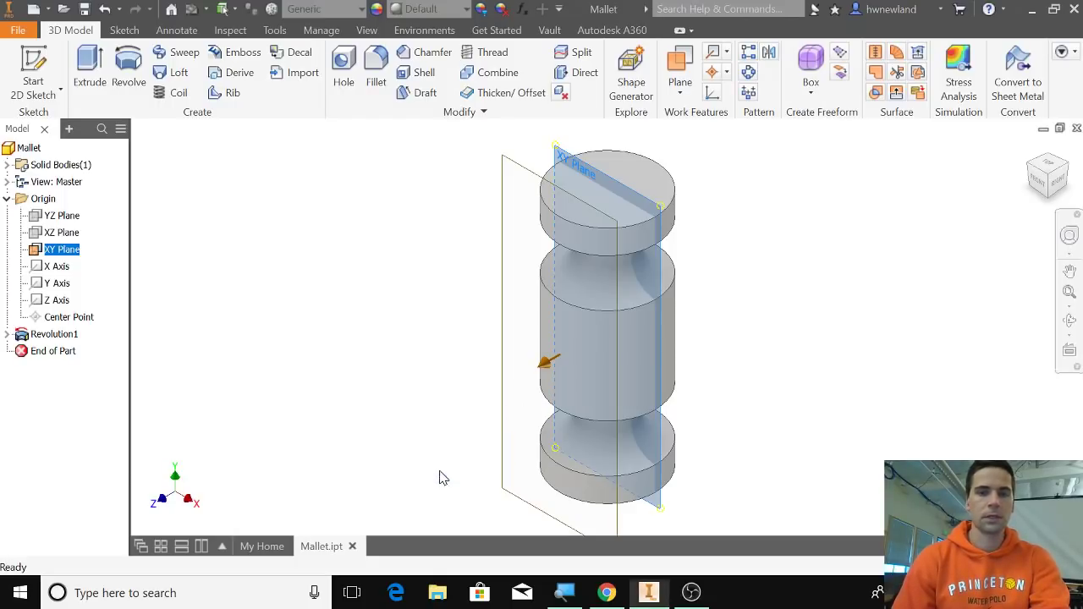
# Start Sketch2 on Work Plane1.
pyautogui.click(34, 74)
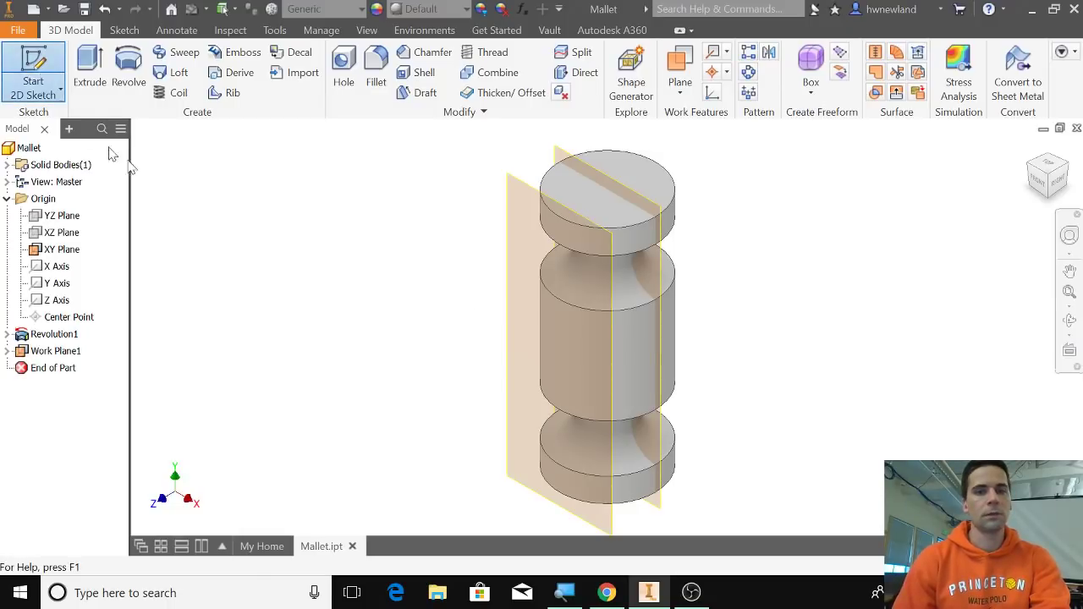
pyautogui.click(512, 207)
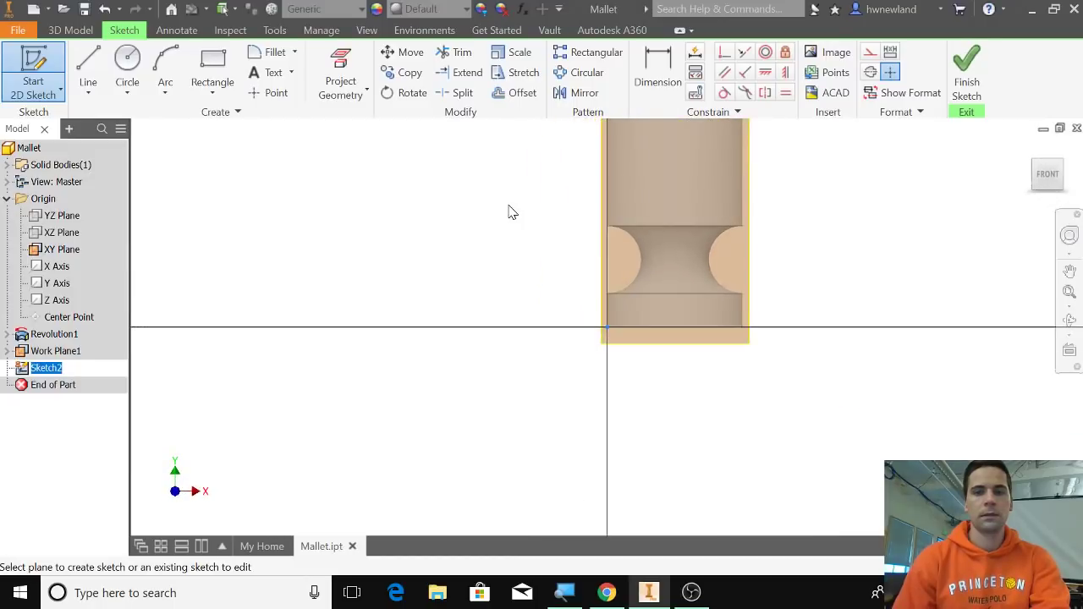
pyautogui.moveTo(522, 265)
pyautogui.mouseDown(button='middle')
pyautogui.moveTo(432, 358)
pyautogui.moveTo(416, 394)
pyautogui.moveTo(436, 393)
pyautogui.mouseUp(button='middle')
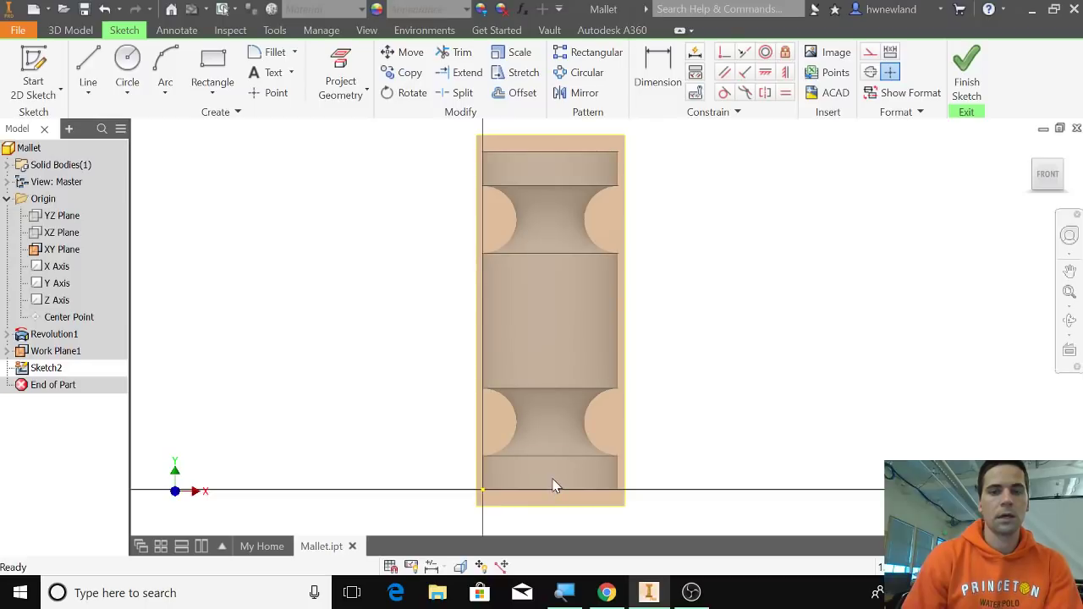
# Place a sketch point at X 0.500 in, Y 2.500 in.
pyautogui.click(264, 93)
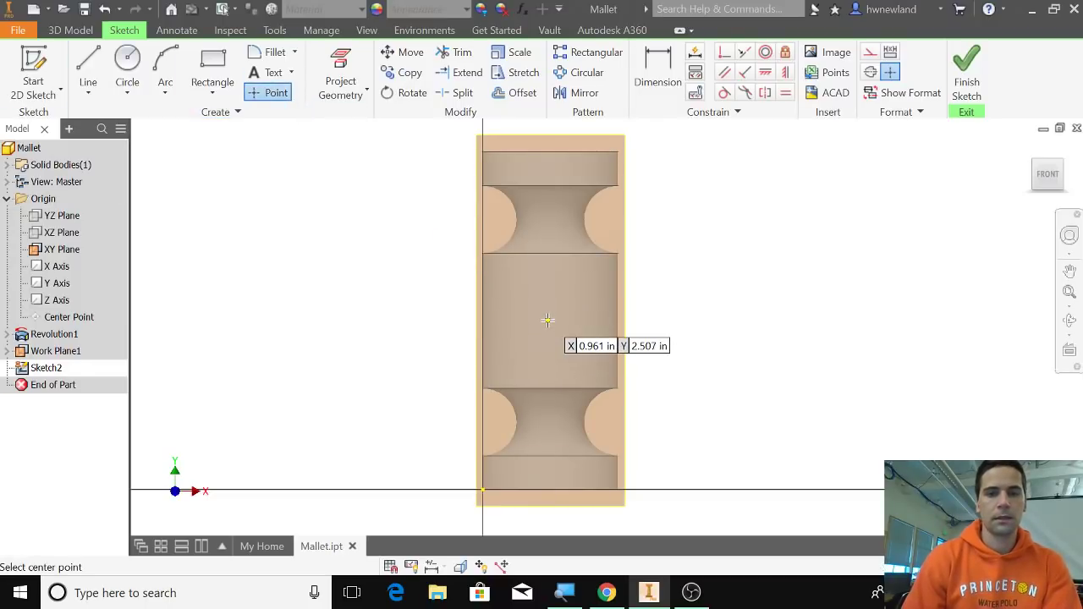
pyautogui.press('Tab')
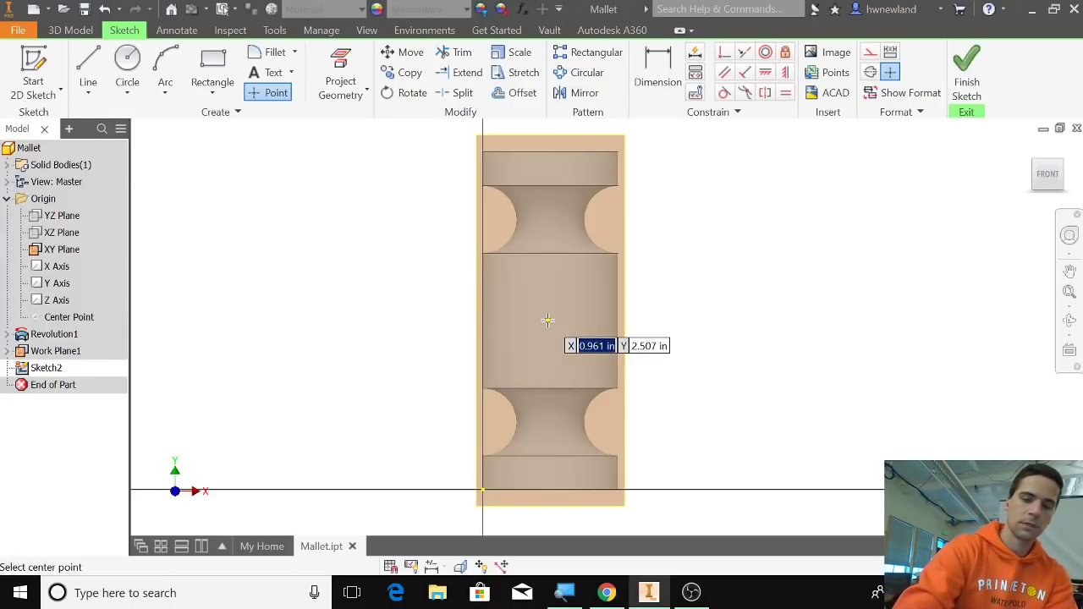
pyautogui.write('0')
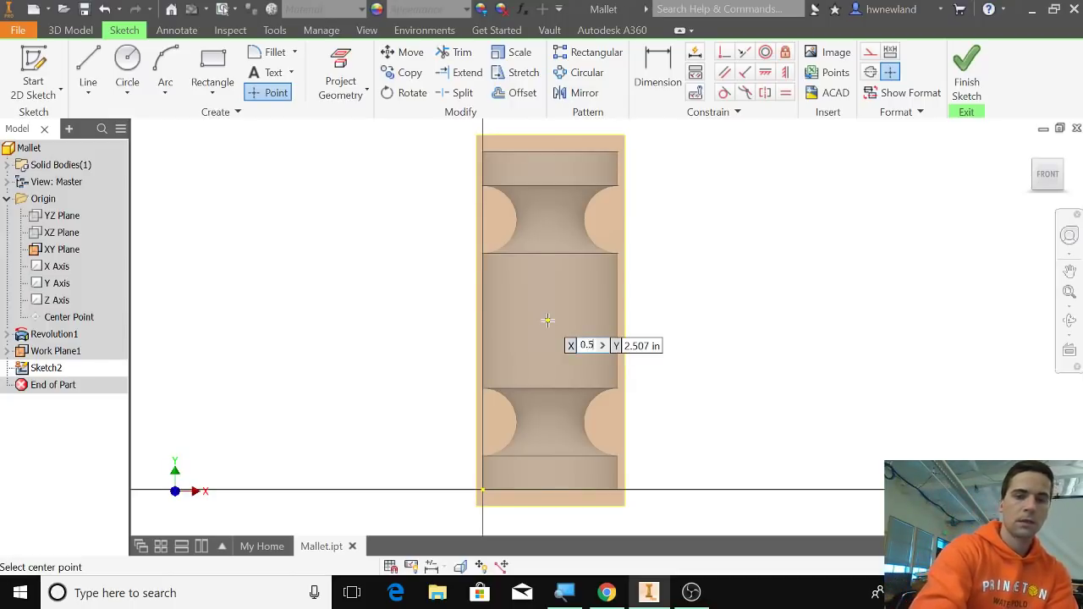
pyautogui.write('.5')
pyautogui.press('Tab')
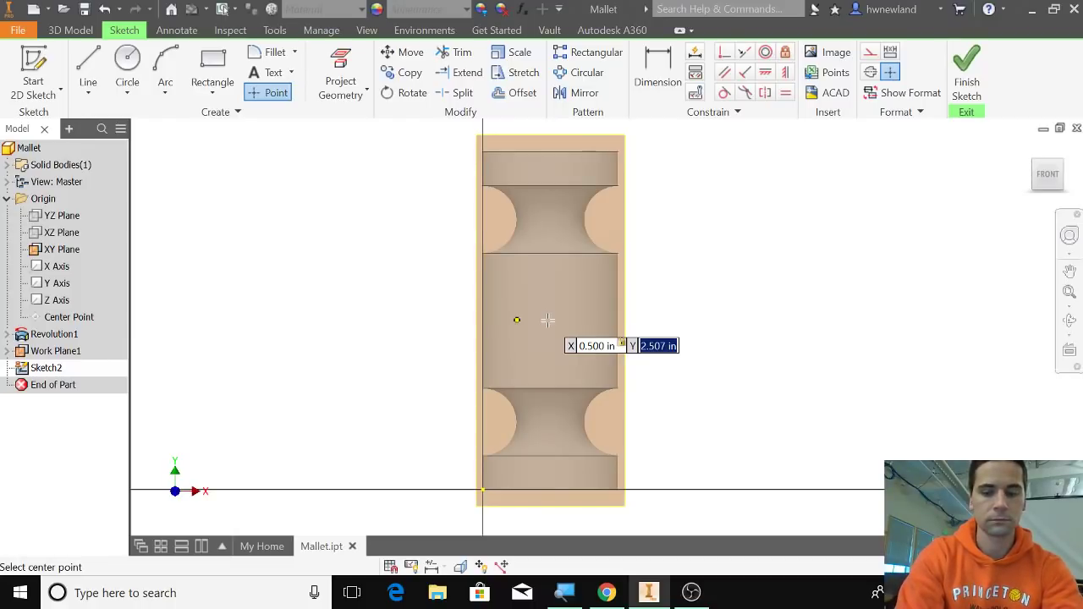
pyautogui.write('2.5')
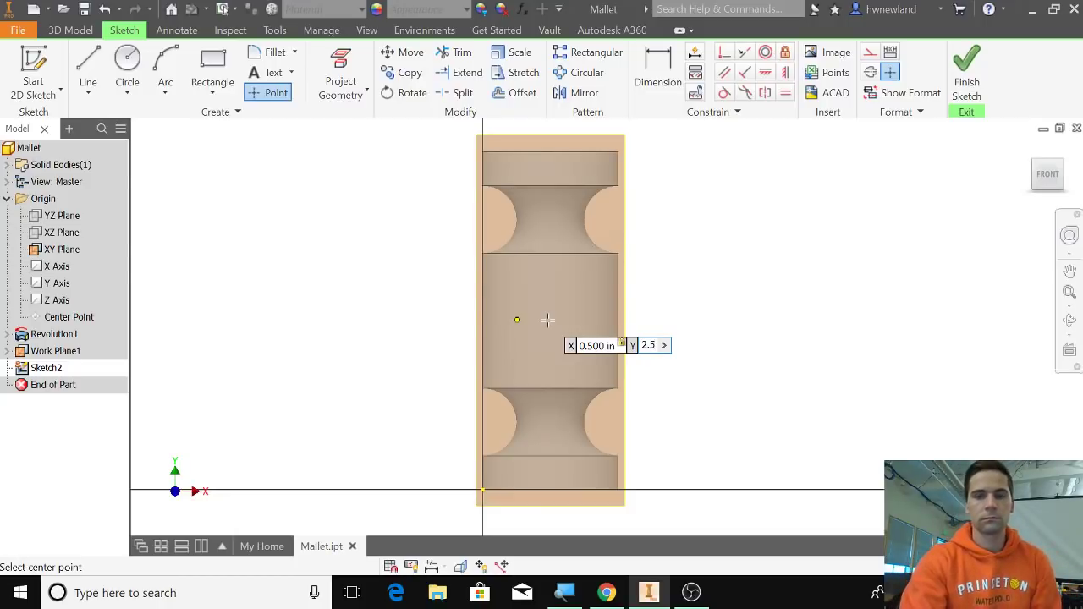
pyautogui.press('Tab')
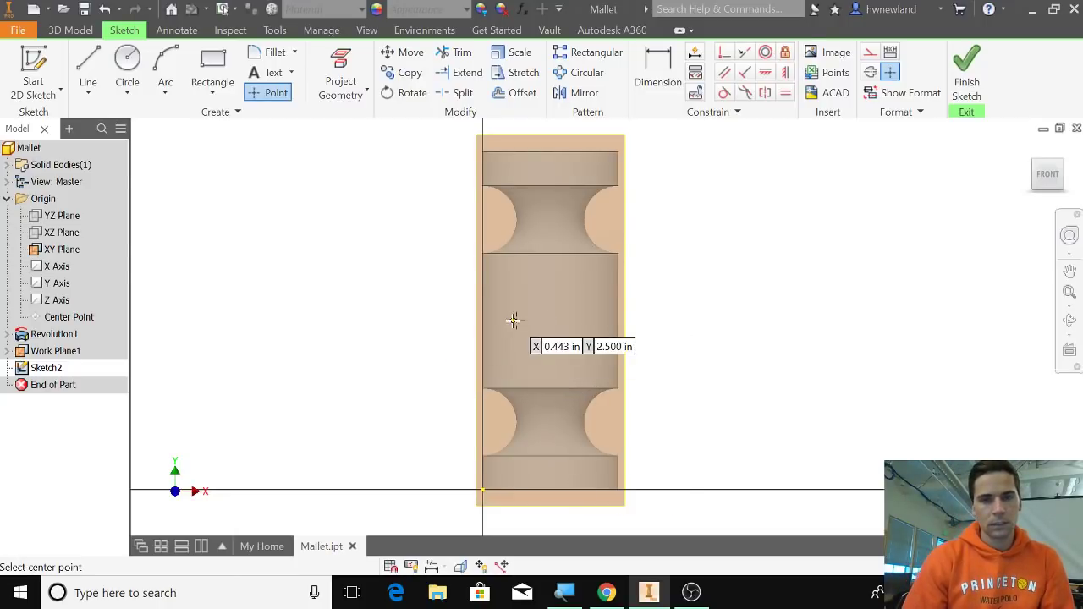
pyautogui.click(515, 320)
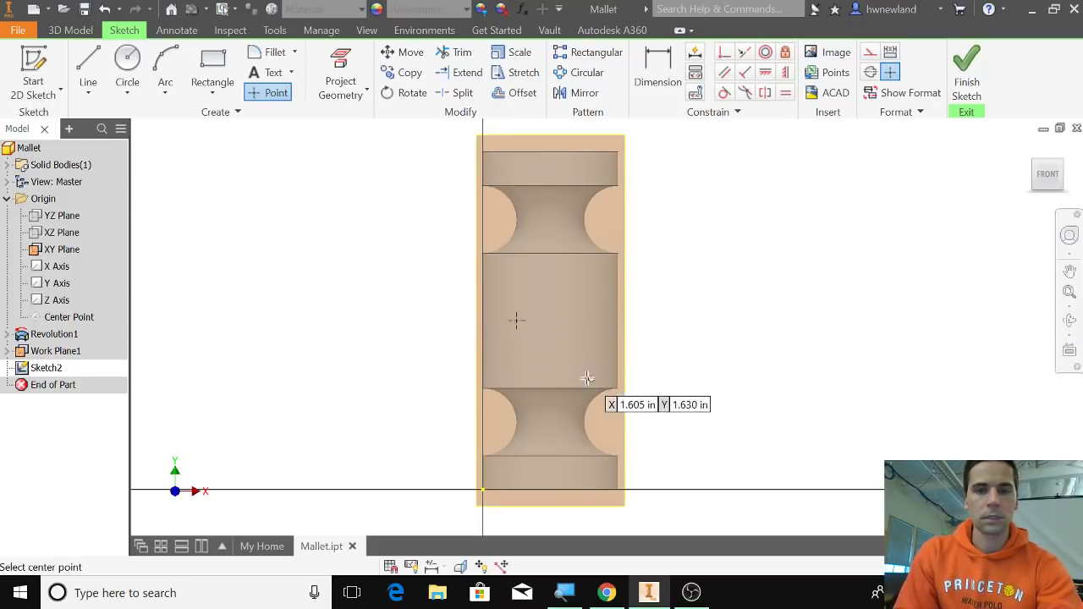
pyautogui.press('Escape')
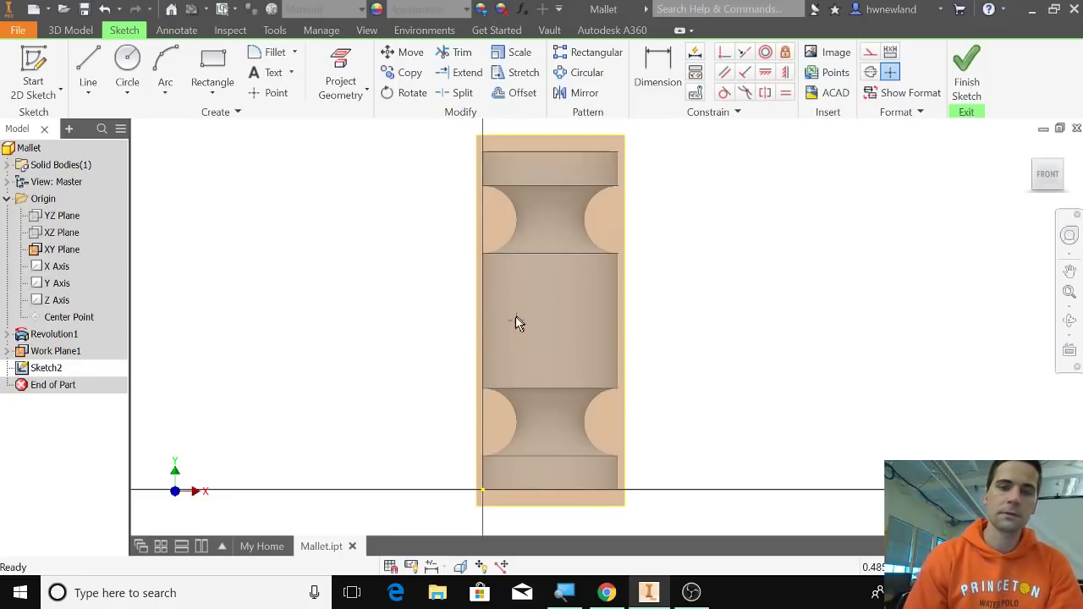
# Replace the misplaced point with one at X 1.000 in, Y 2.5 in and finish Sketch2.
pyautogui.rightClick(516, 320)
pyautogui.click(516, 192)
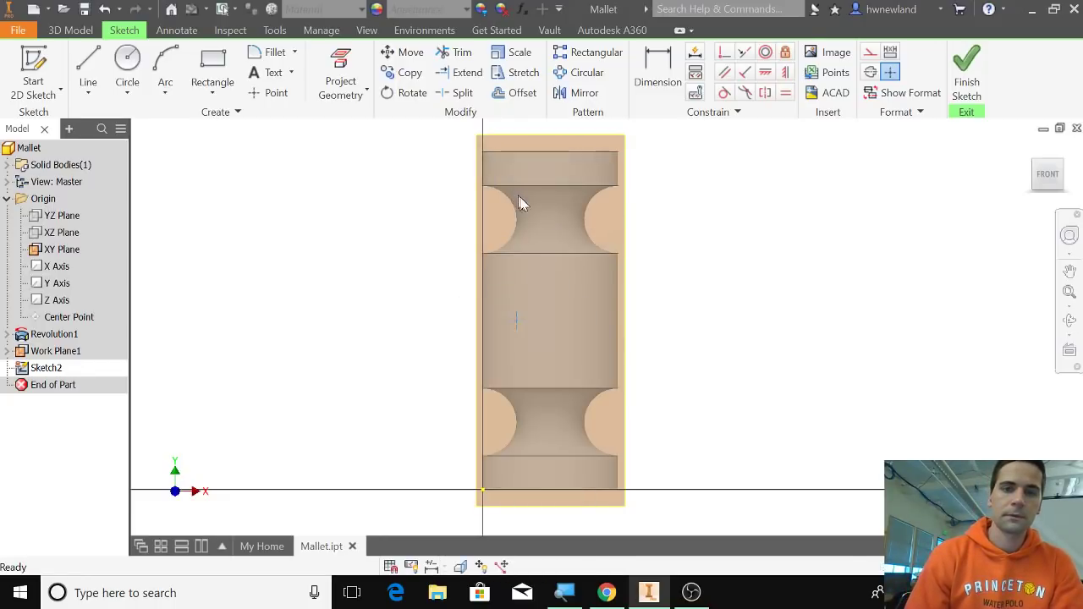
pyautogui.click(269, 92)
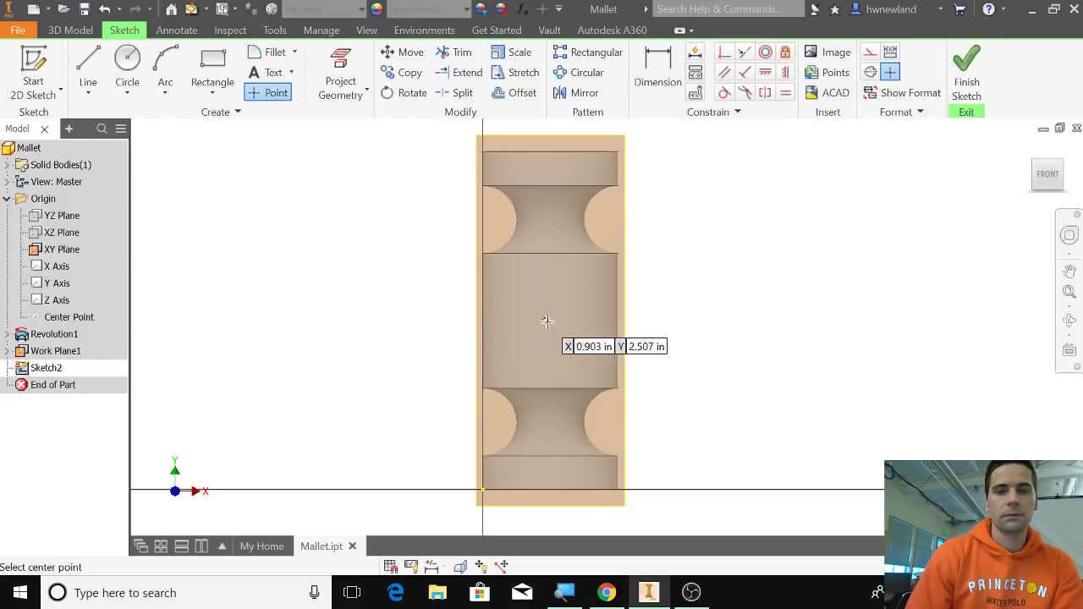
pyautogui.press('Tab')
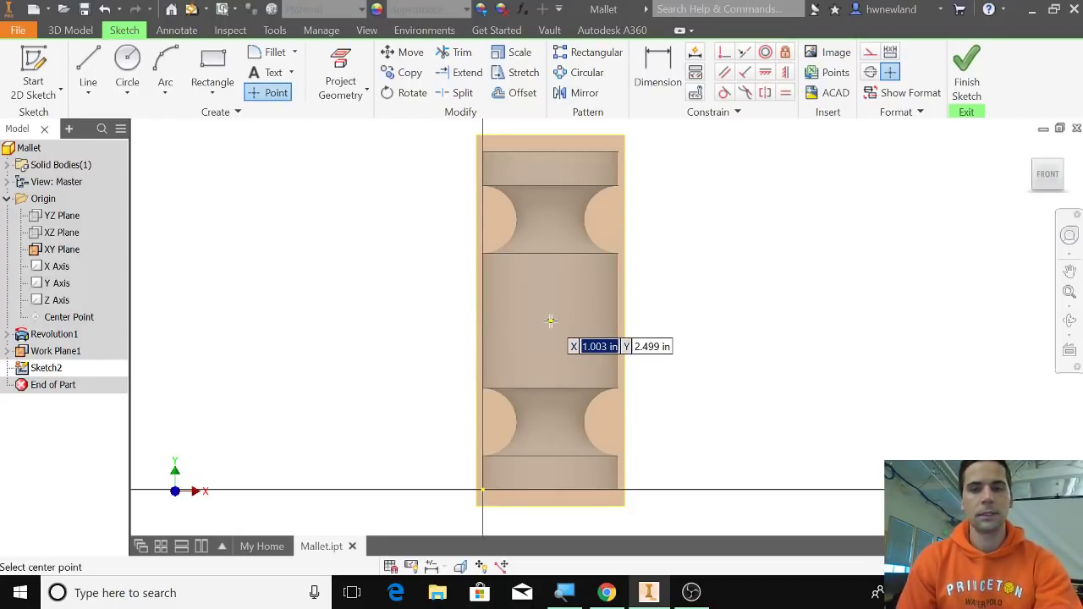
pyautogui.write('1.')
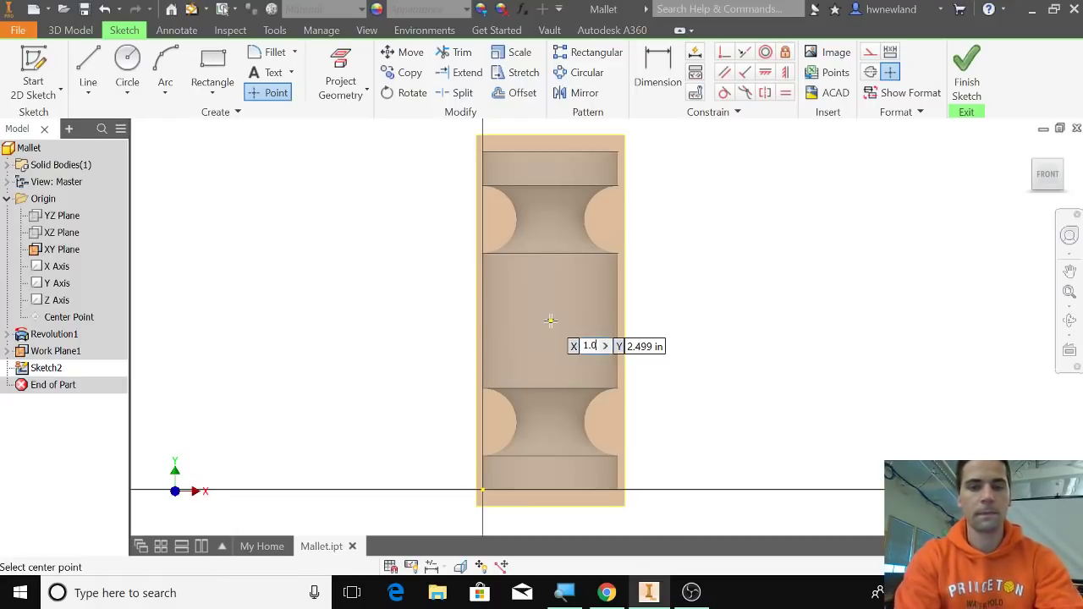
pyautogui.press('Tab')
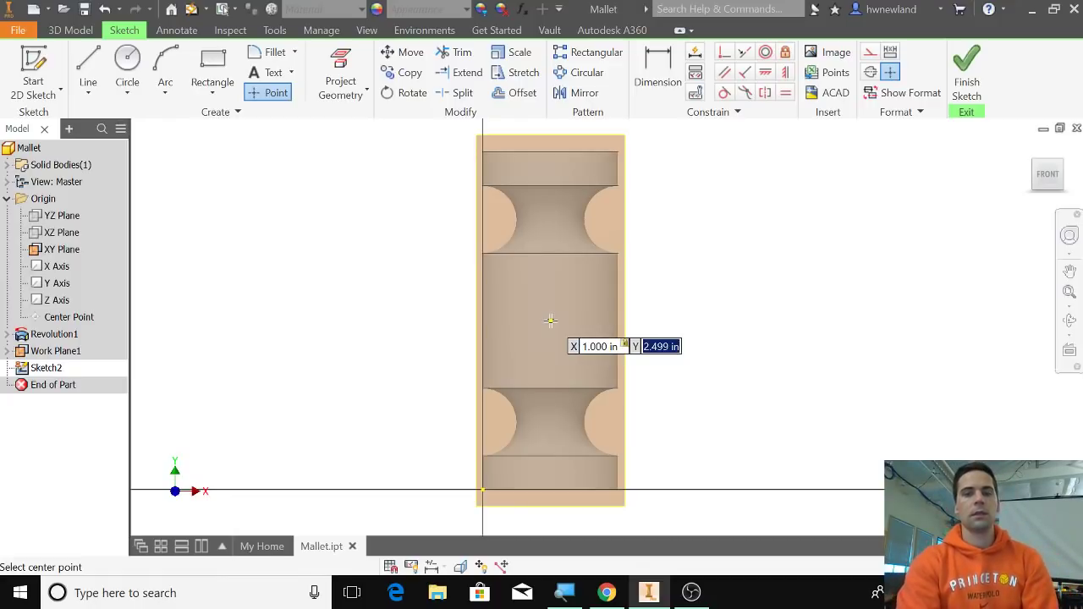
pyautogui.write('2.5')
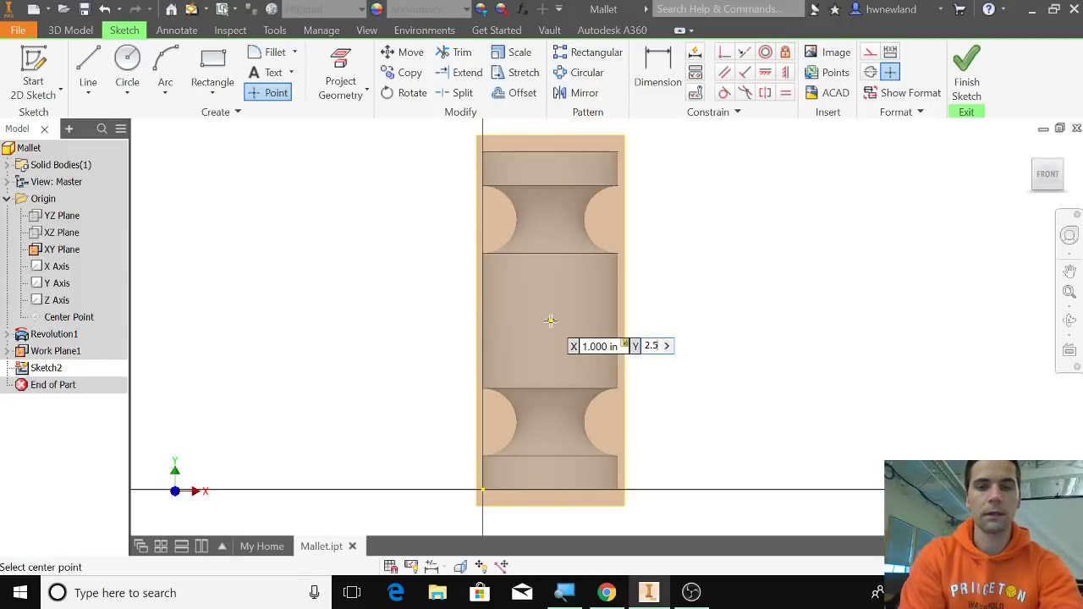
pyautogui.press('Return')
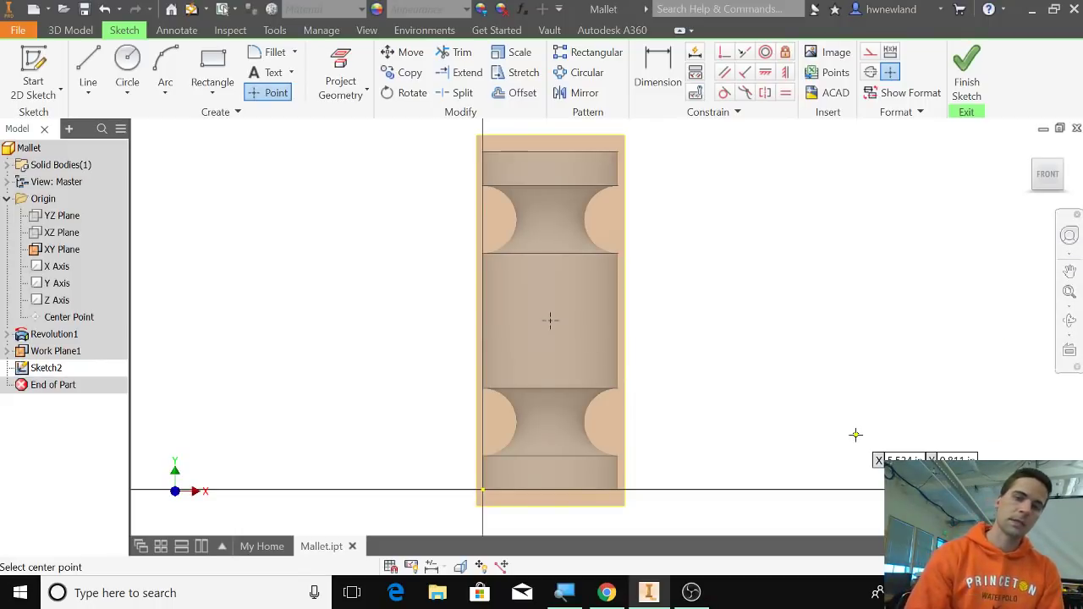
pyautogui.press('Escape')
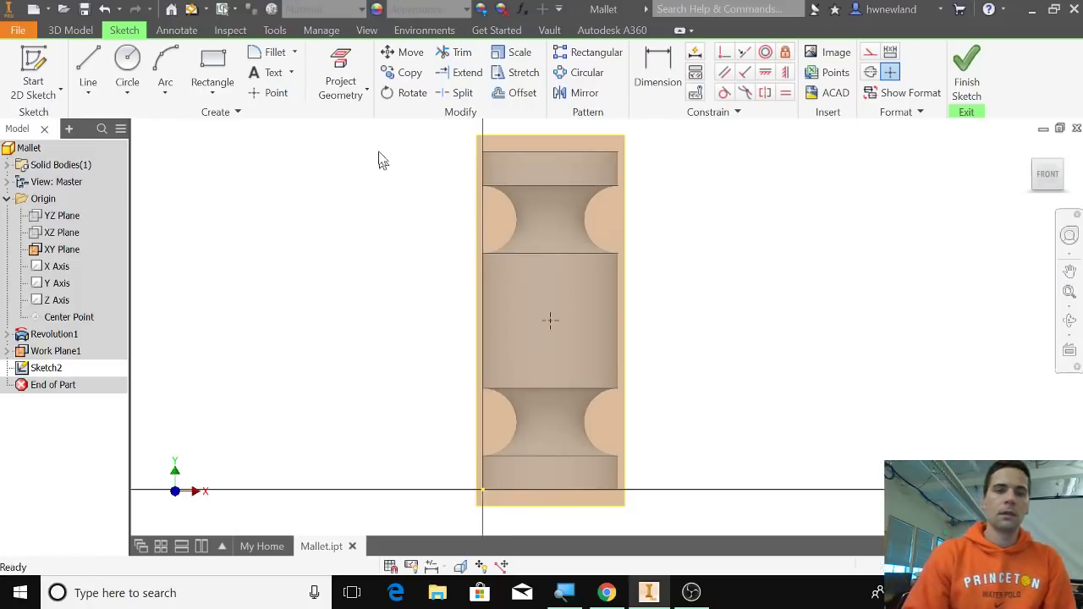
pyautogui.click(967, 76)
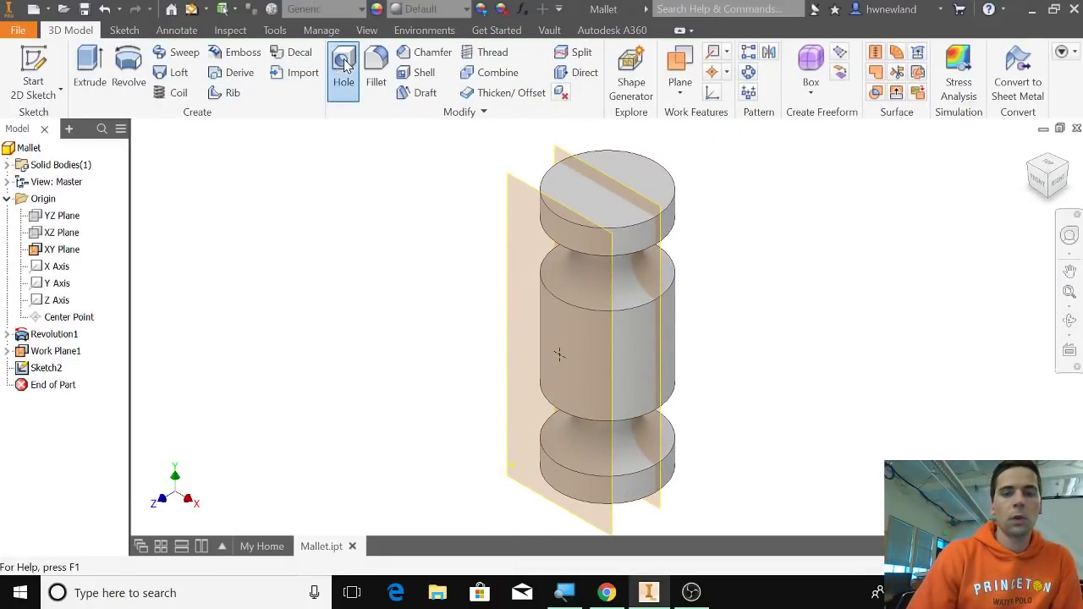
# Set up a Hole at the sketch point with Distance termination, 0.875 in depth, 0.625 in diameter.
pyautogui.click(343, 66)
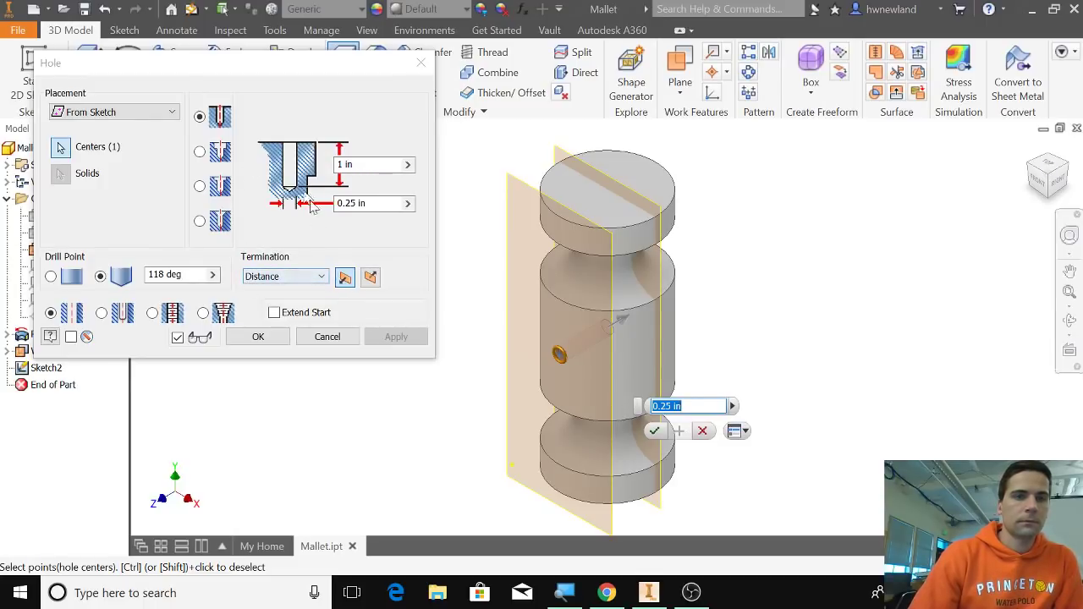
pyautogui.click(322, 280)
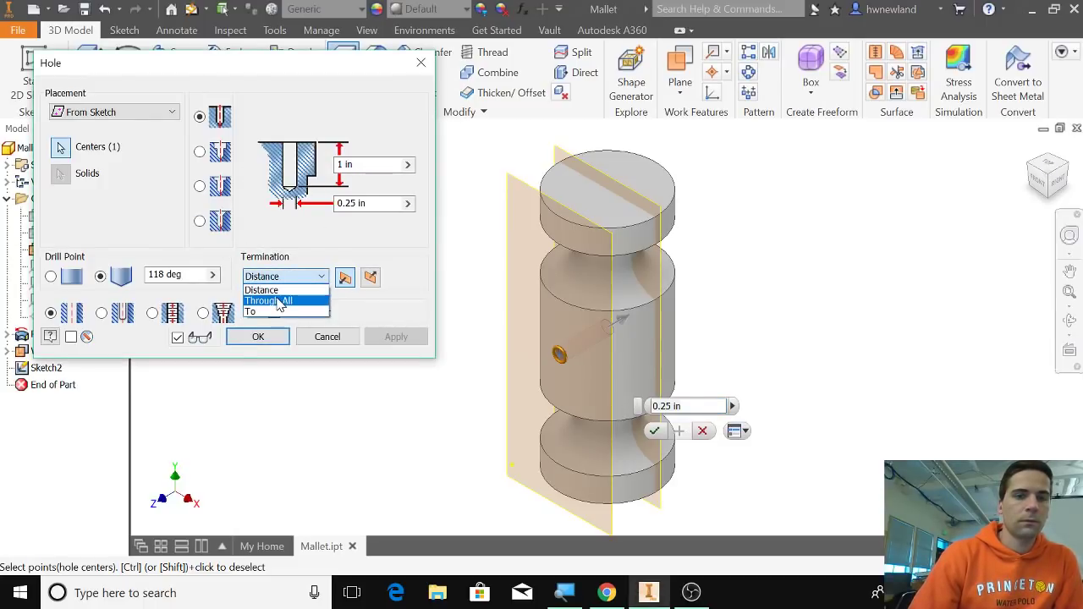
pyautogui.click(268, 301)
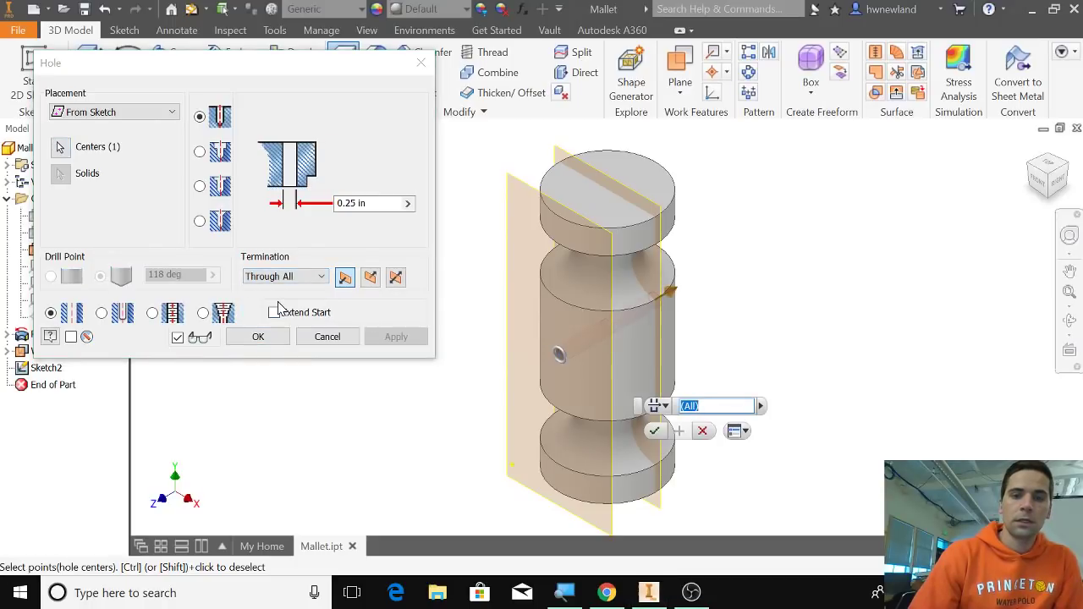
pyautogui.click(324, 281)
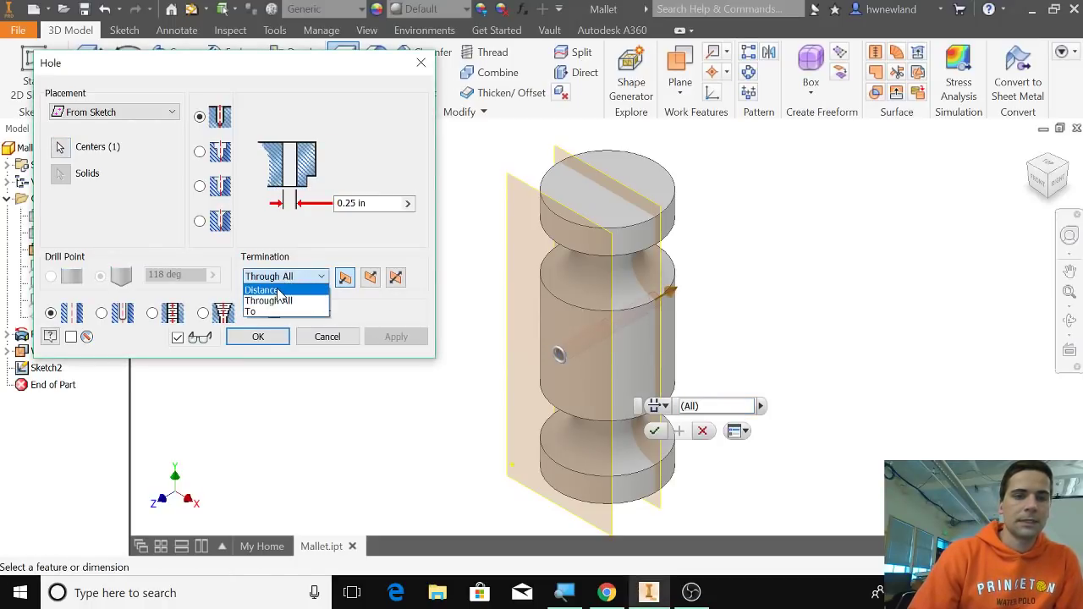
pyautogui.click(268, 290)
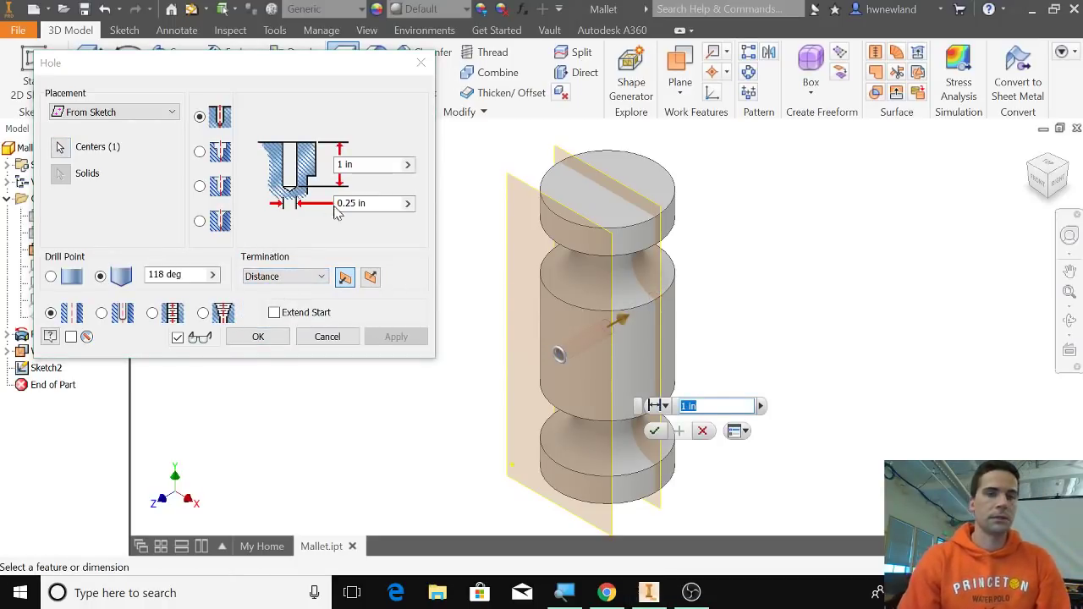
pyautogui.click(347, 166)
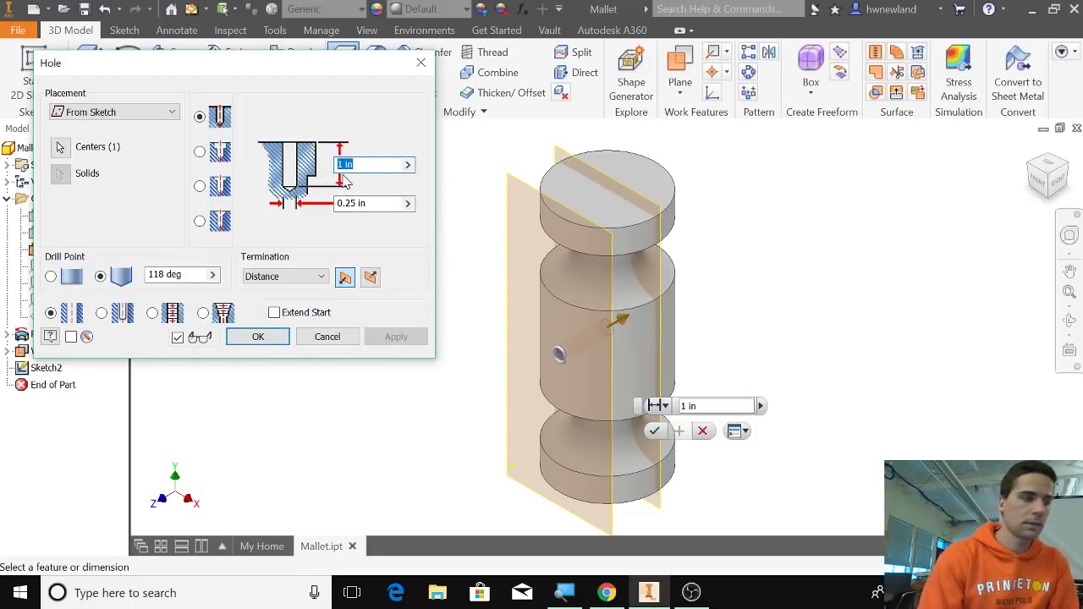
pyautogui.write('0')
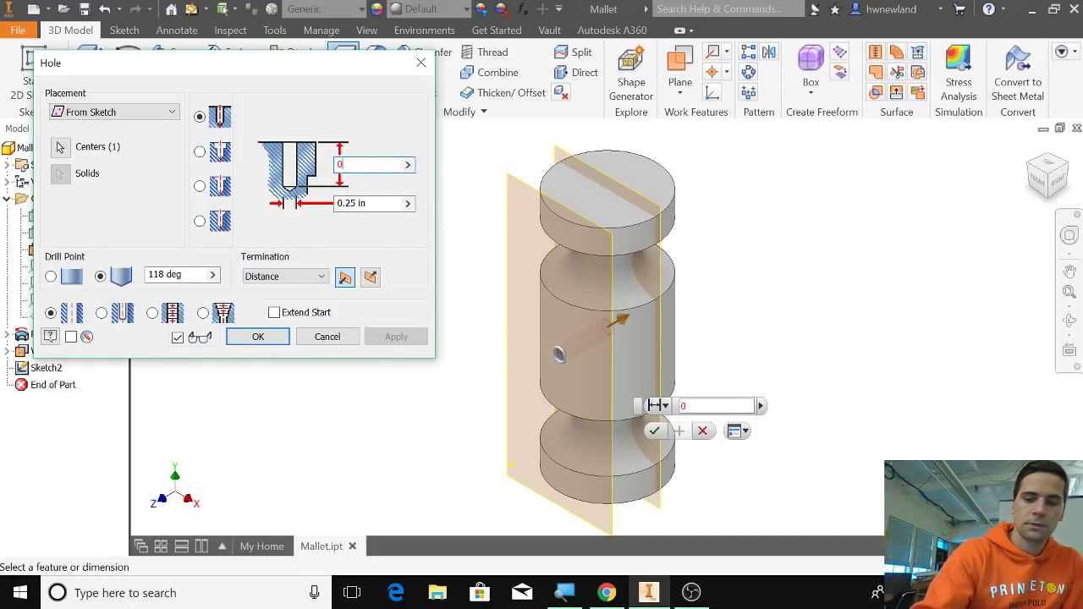
pyautogui.write('.8')
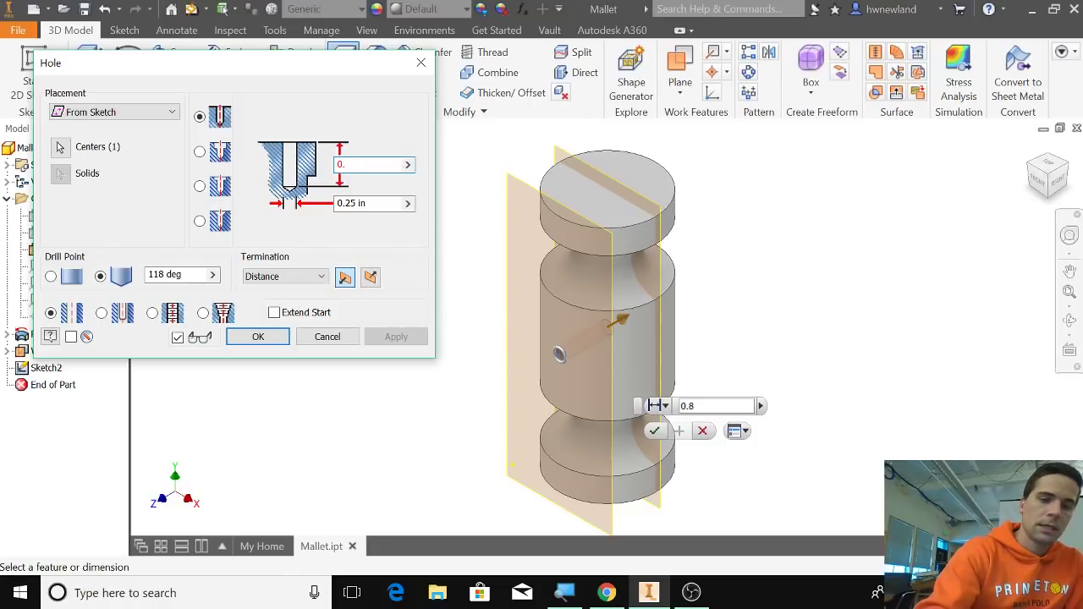
pyautogui.write('75')
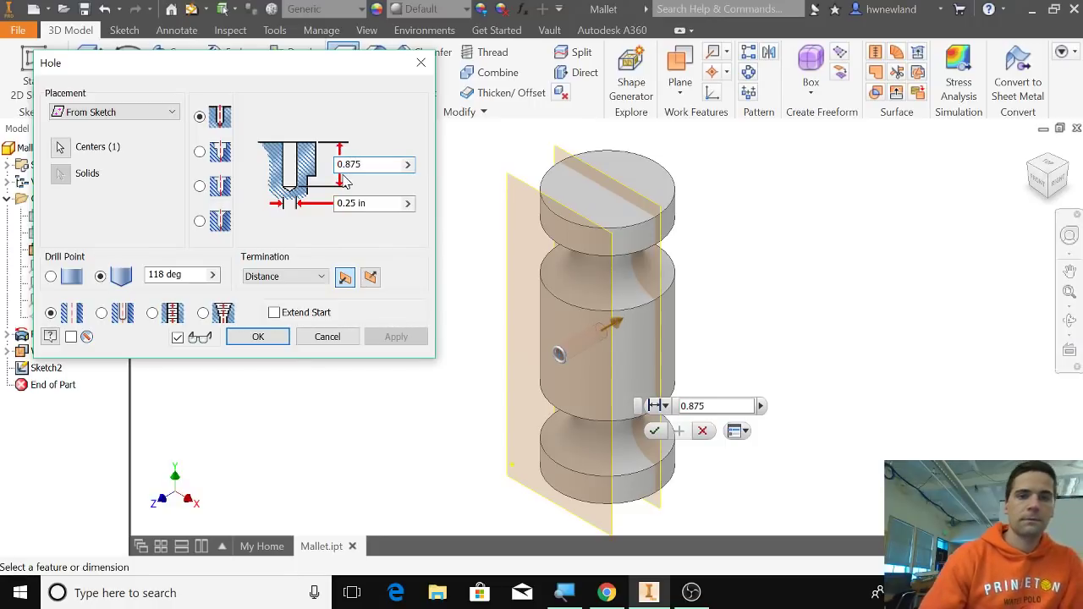
pyautogui.click(380, 210)
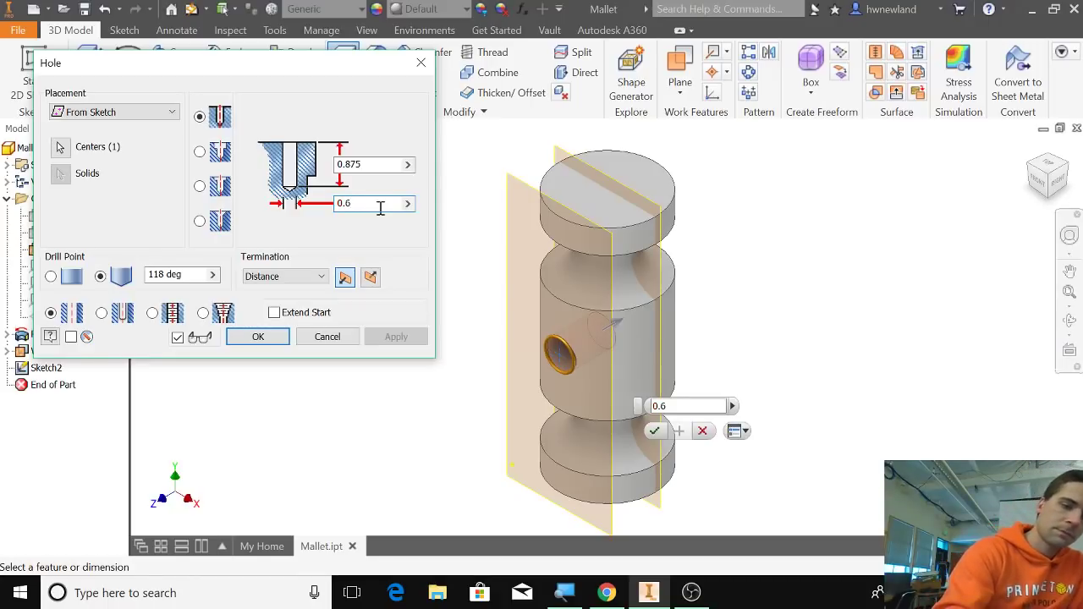
pyautogui.write('5')
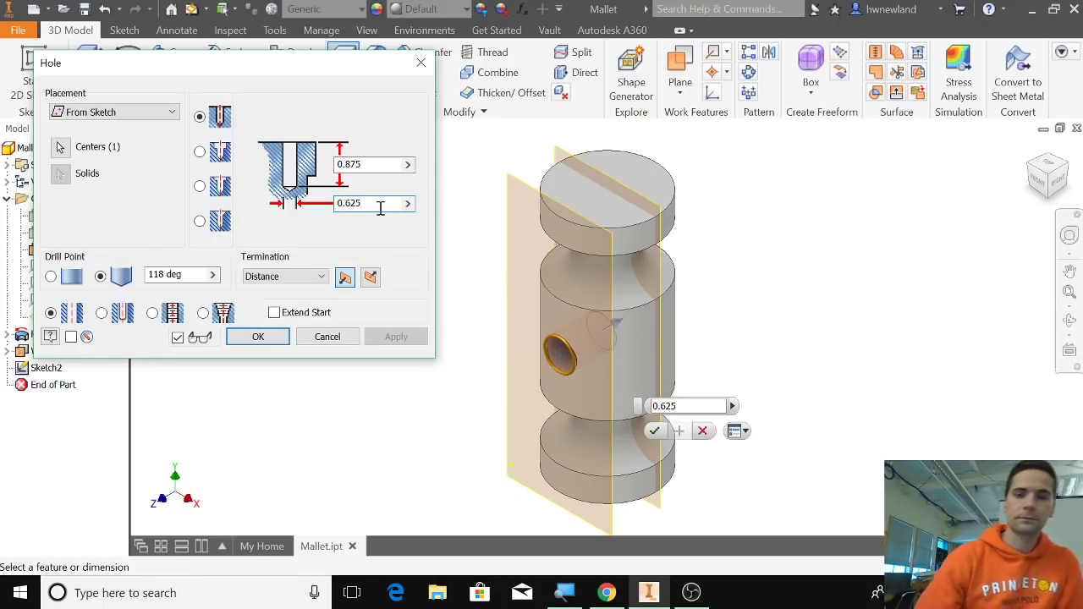
# Make Hole1 a tapped ANSI 0.625 in, 5/8-11 UNC threaded hole in the mallet.
pyautogui.click(153, 313)
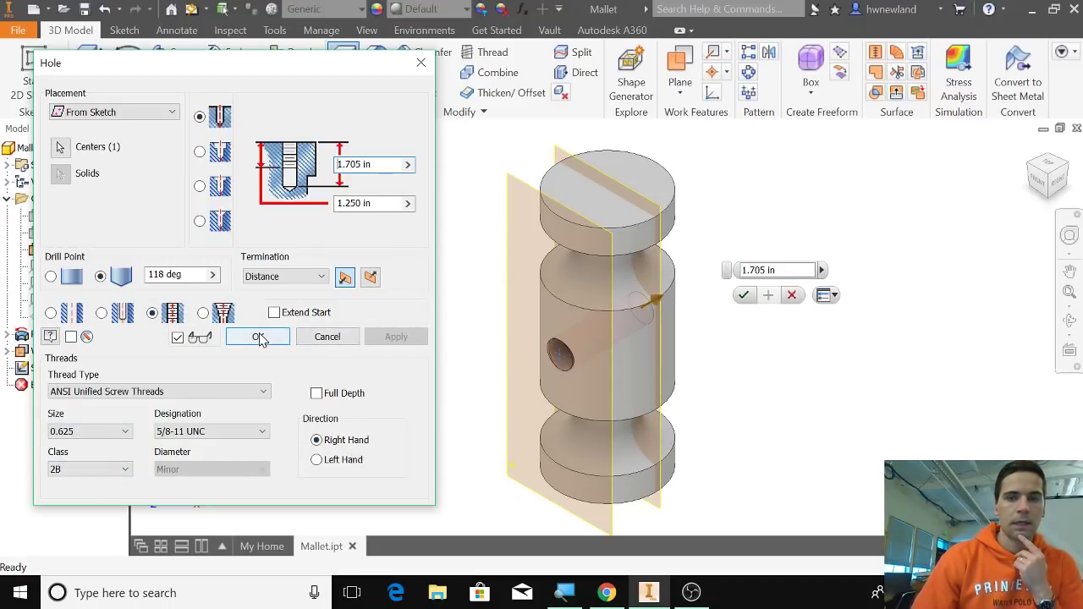
pyautogui.click(743, 294)
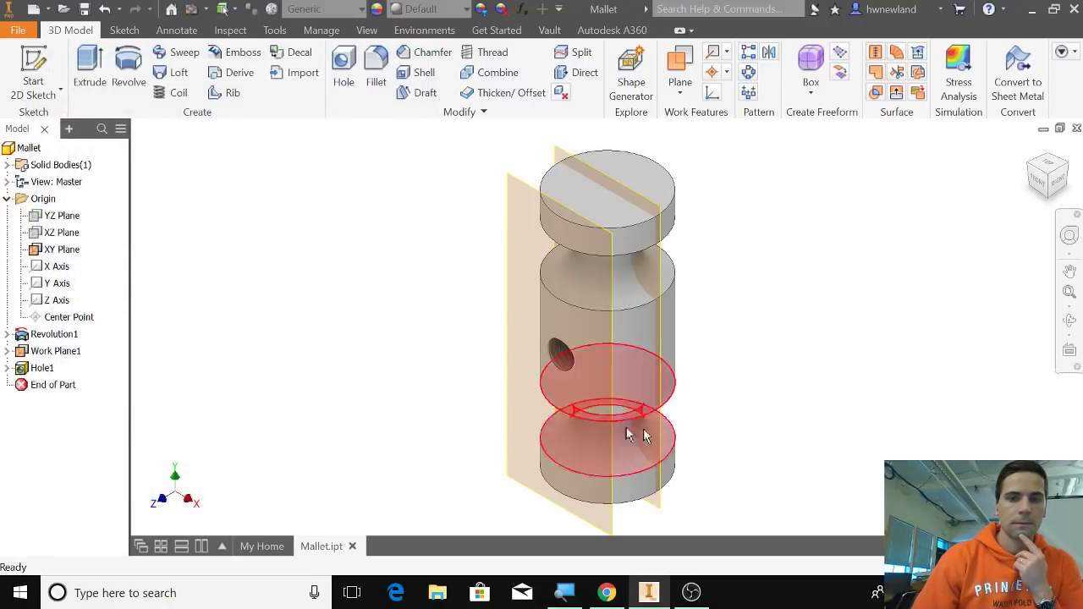
# Turn off visibility of XY Plane and Work Plane1, then view the threaded hole.
pyautogui.rightClick(63, 249)
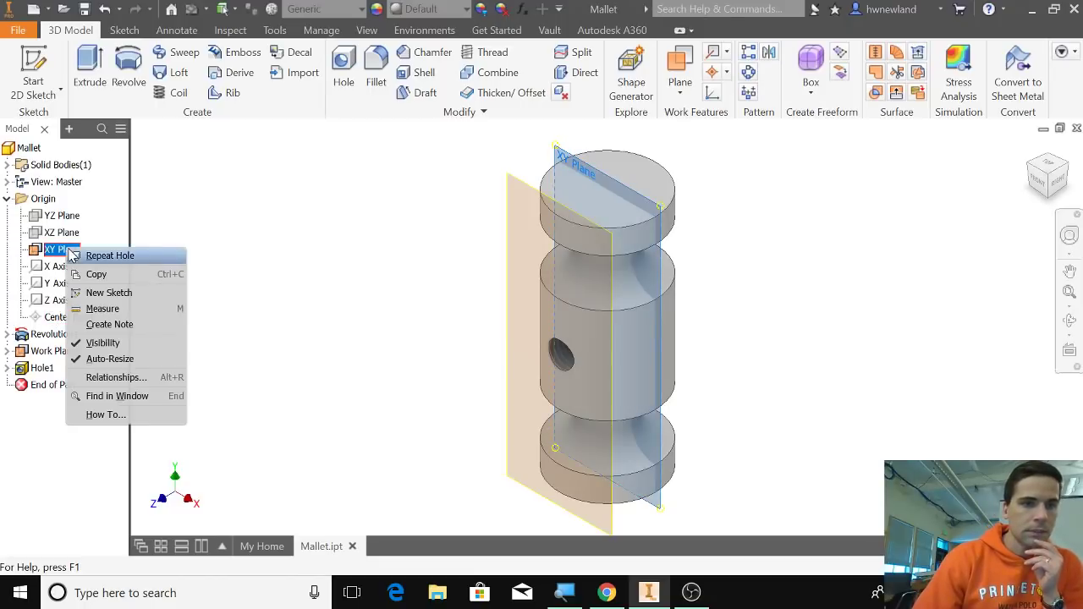
pyautogui.click(100, 343)
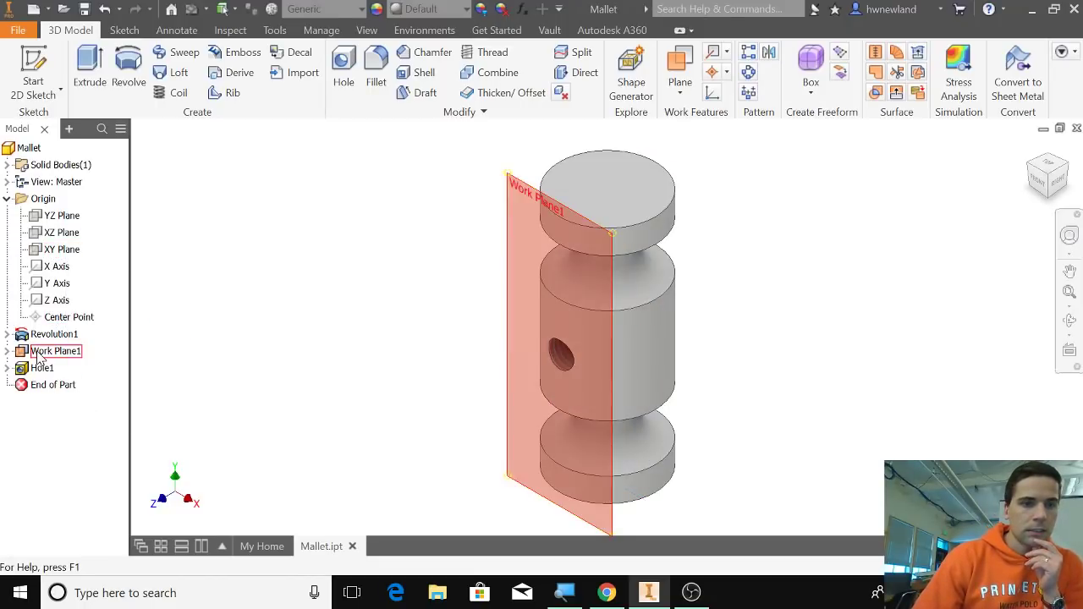
pyautogui.click(8, 351)
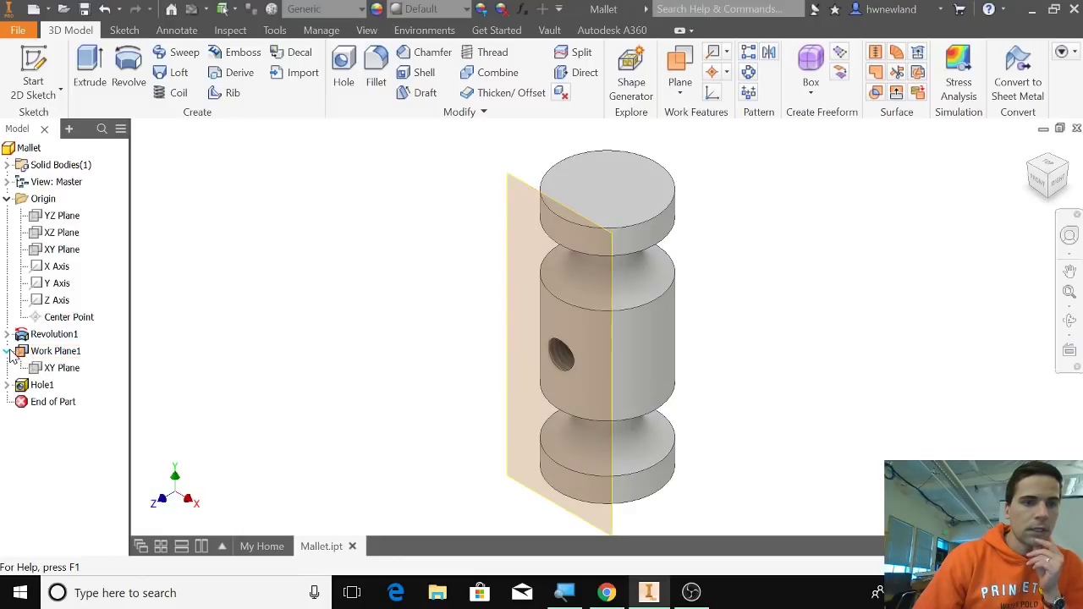
pyautogui.rightClick(52, 354)
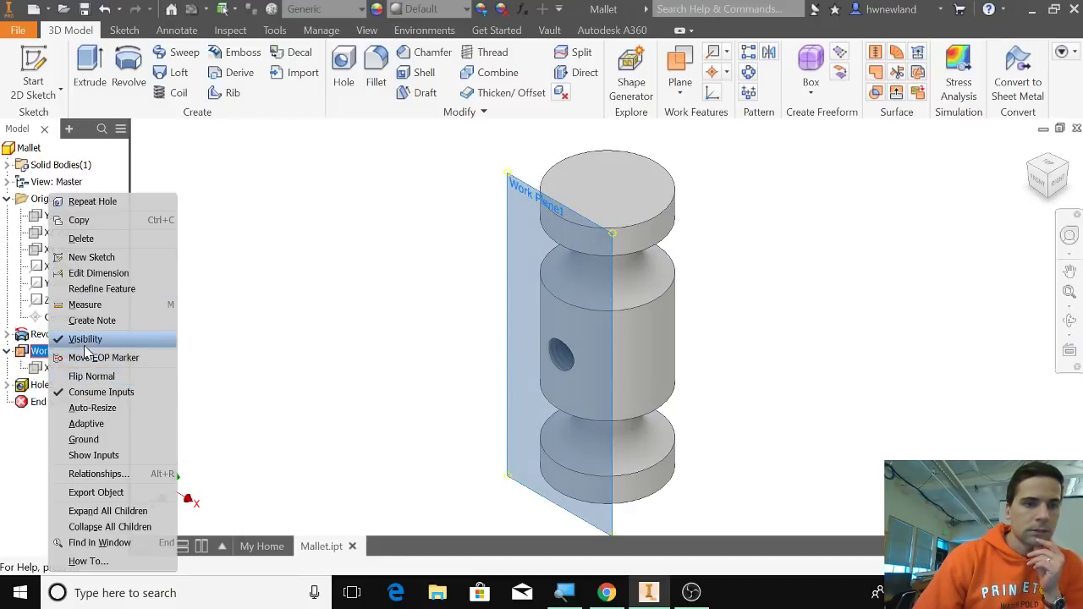
pyautogui.click(88, 342)
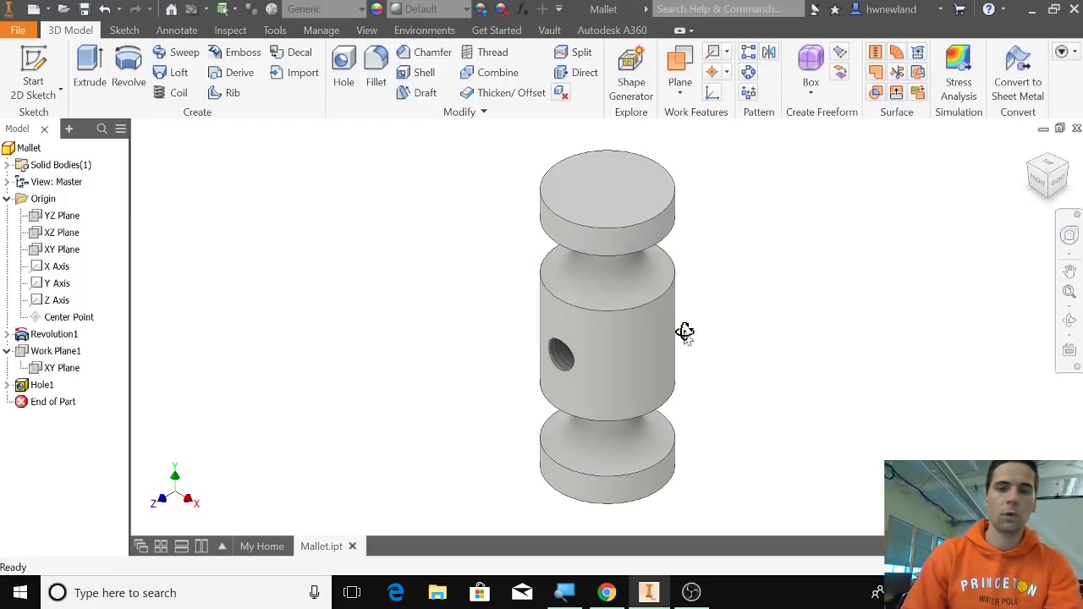
pyautogui.keyDown('shift'); pyautogui.moveTo(716, 324); pyautogui.dragTo(676, 325, button='middle'); pyautogui.keyUp('shift')
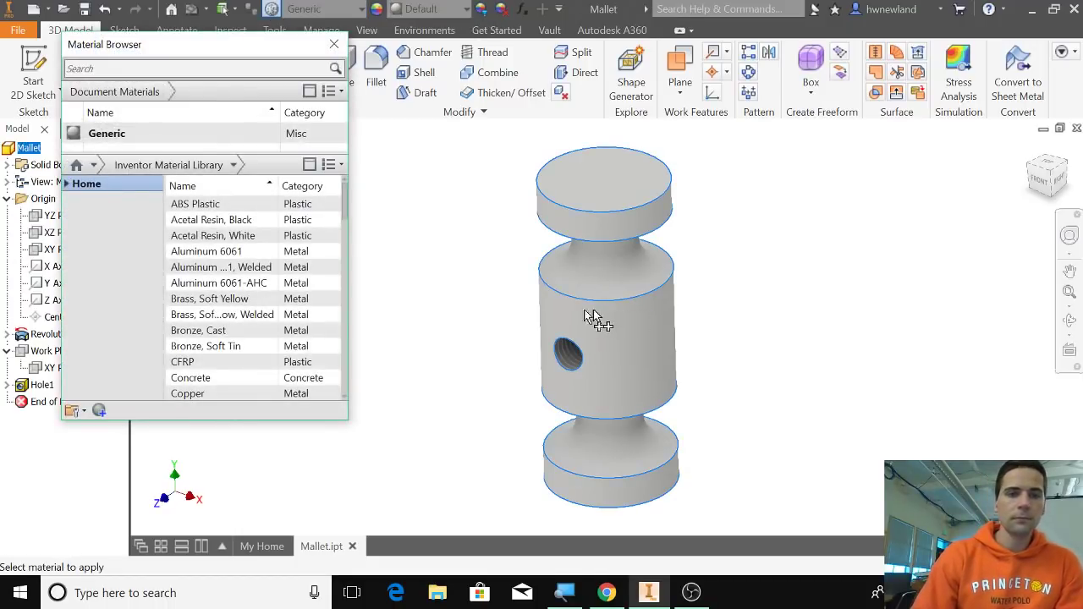
# Assign Wood (Oak) material to the mallet and turn it onto its side.
pyautogui.scroll(-4, 342, 246)
pyautogui.click(343, 242)
pyautogui.moveTo(346, 245); pyautogui.dragTo(336, 380)
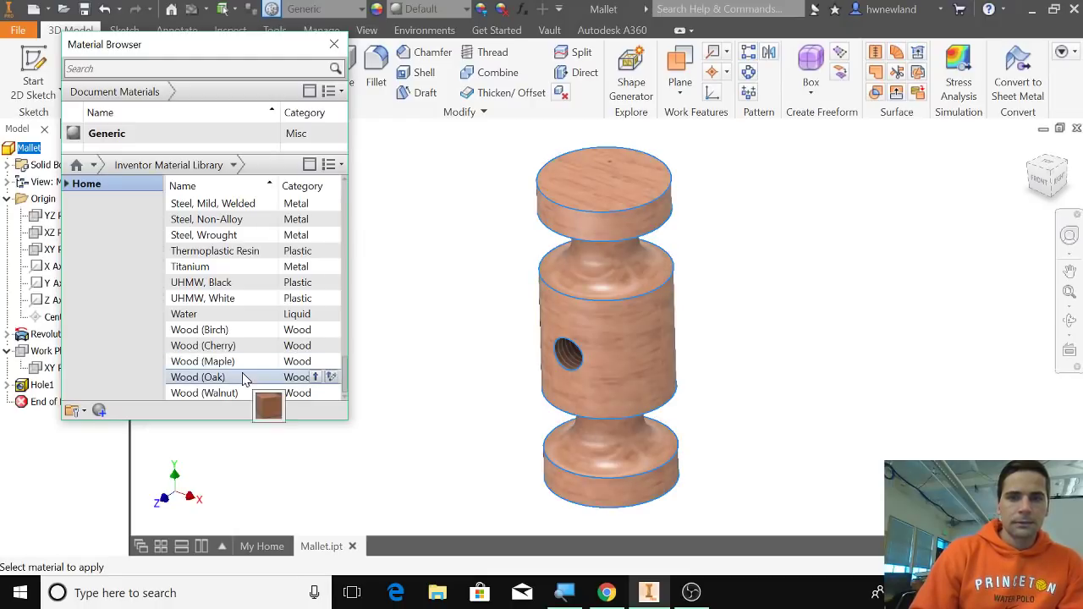
pyautogui.click(317, 377)
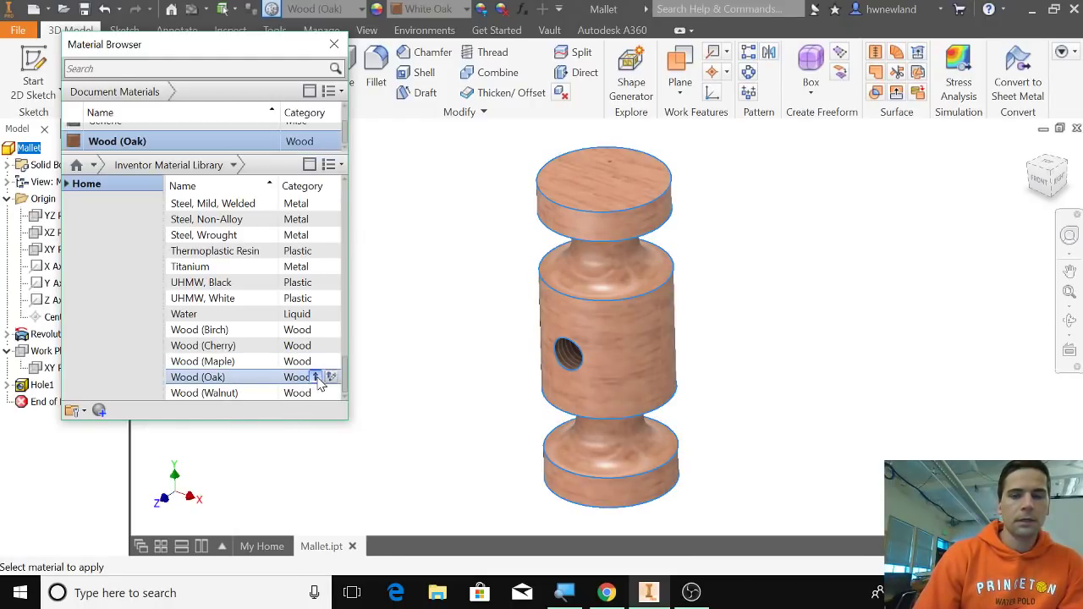
pyautogui.click(334, 46)
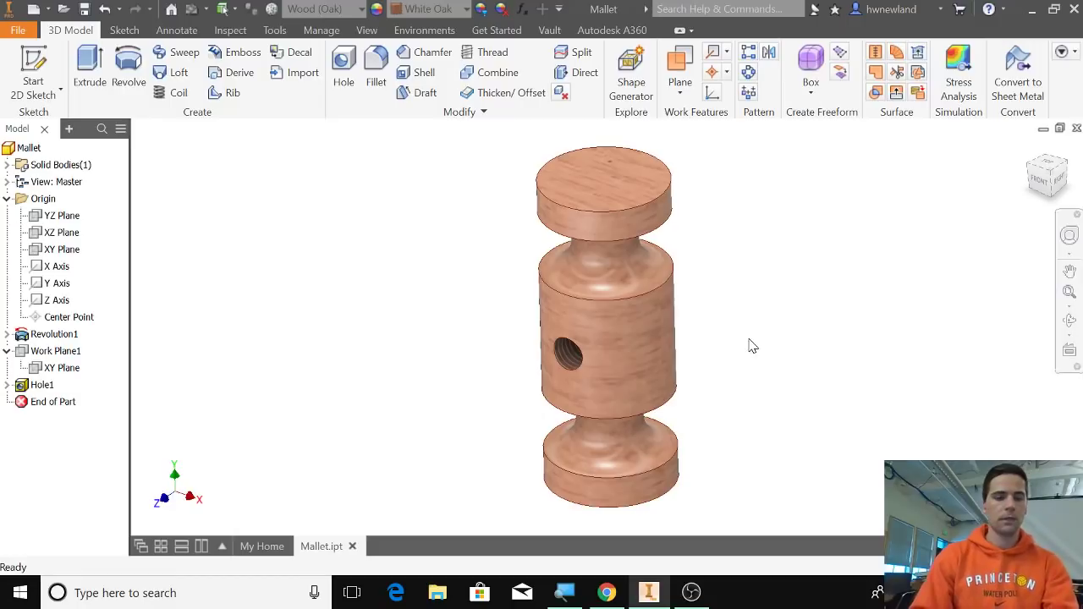
pyautogui.keyDown('shift'); pyautogui.moveTo(748, 346); pyautogui.dragTo(741, 430, button='middle'); pyautogui.keyUp('shift')
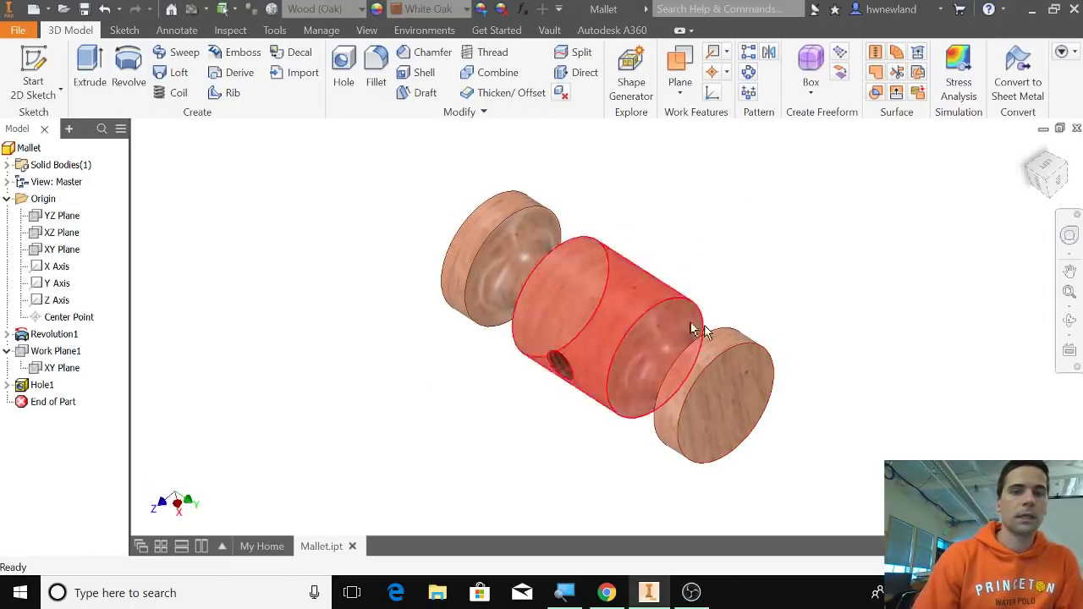